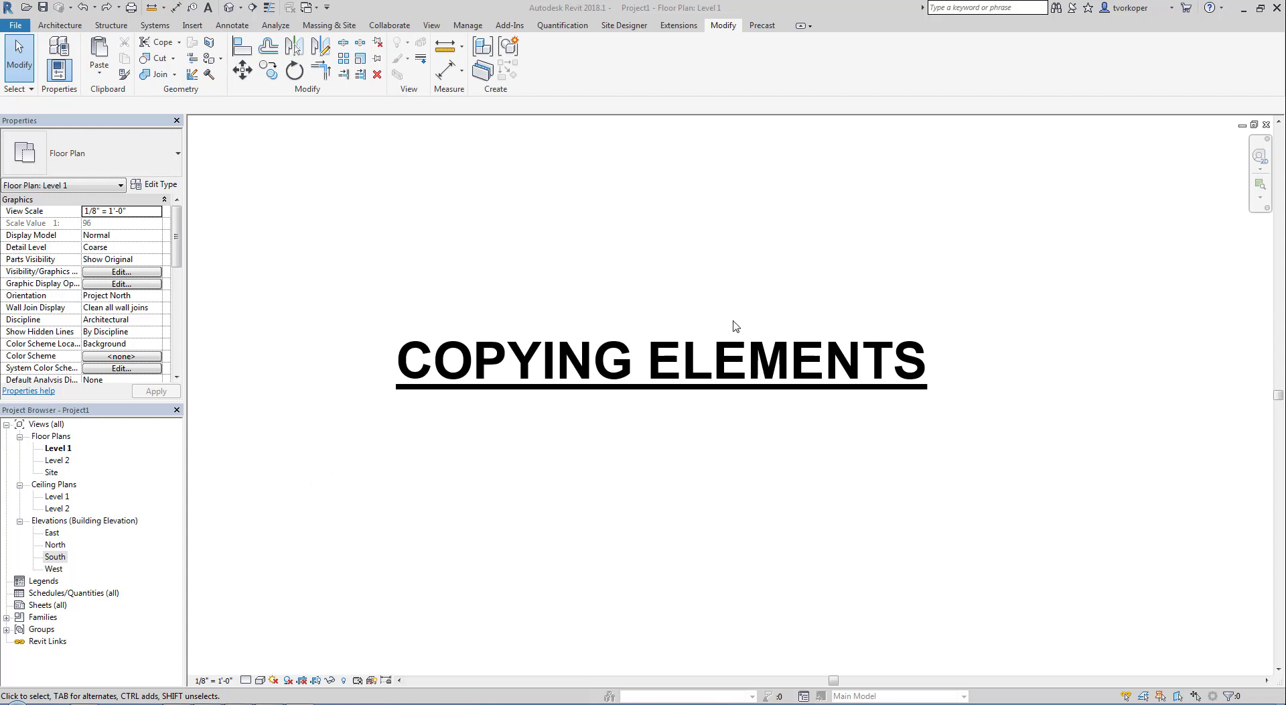
Delete the "COPYING ELEMENTS" text note from the Level 1 floor plan
{"action": "left_click", "coordinate": [704, 345]}
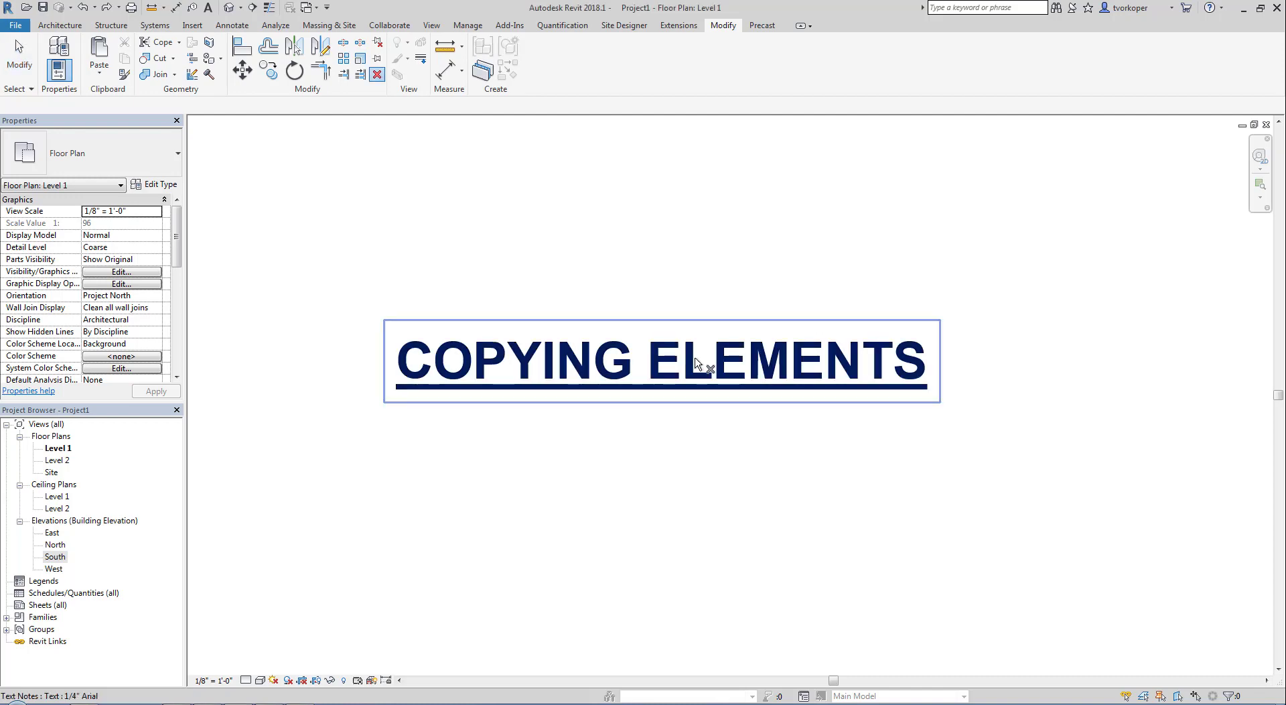
{"action": "left_click", "coordinate": [596, 378]}
{"action": "key", "text": "Delete"}
Open the South elevation to review the building levels and close that view
{"action": "double_click", "coordinate": [48, 558]}
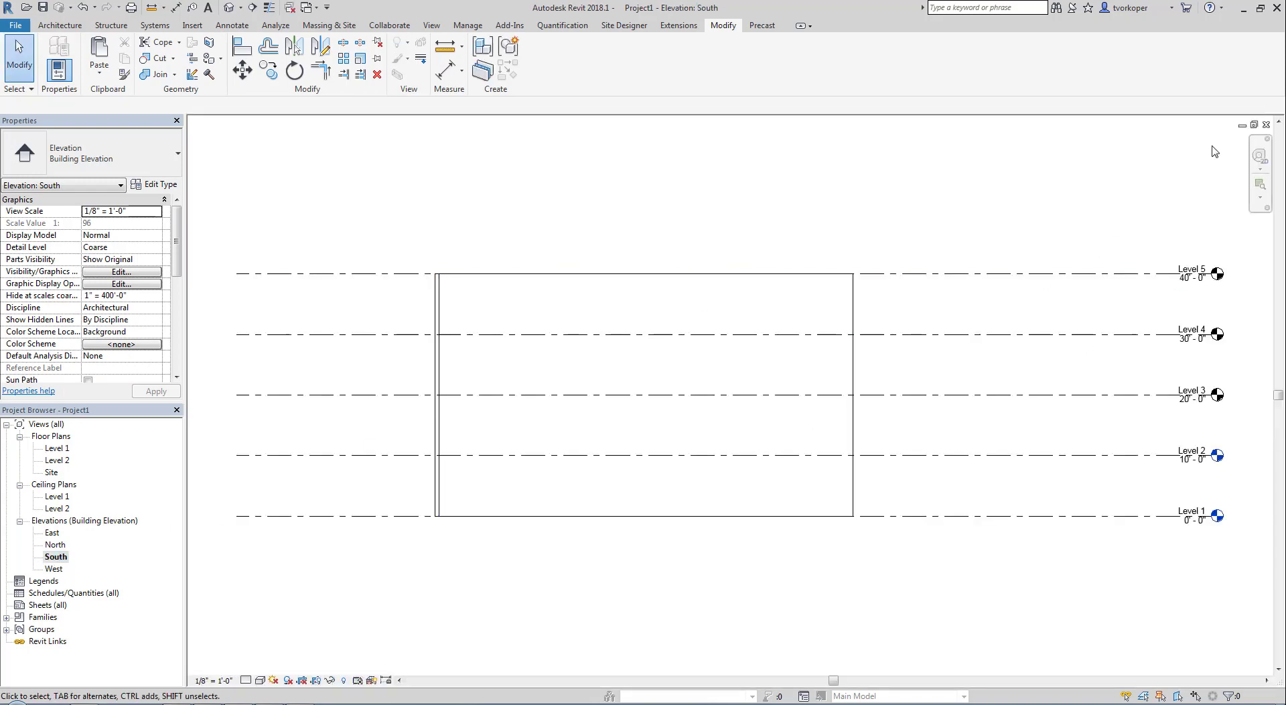
{"action": "left_click", "coordinate": [1265, 126]}
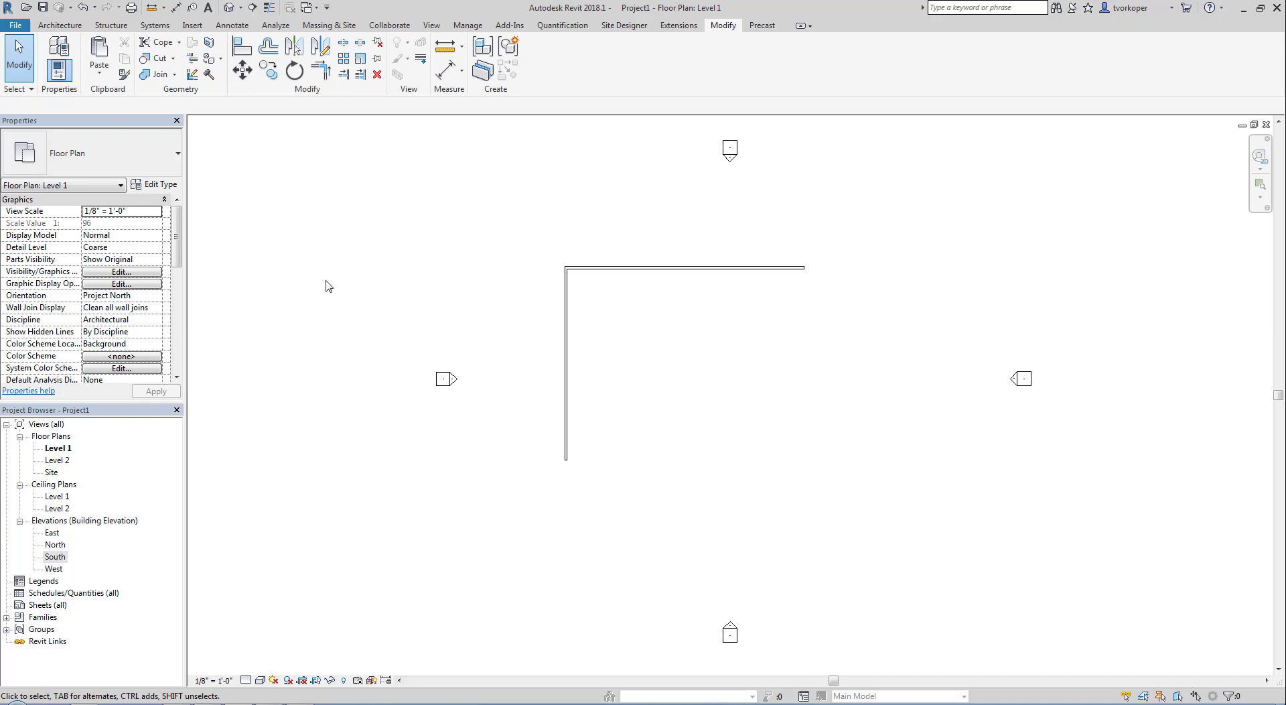
Open the default 3D view and tile it side by side with the Level 1 floor plan, keeping the plan first
{"action": "left_click", "coordinate": [229, 7]}
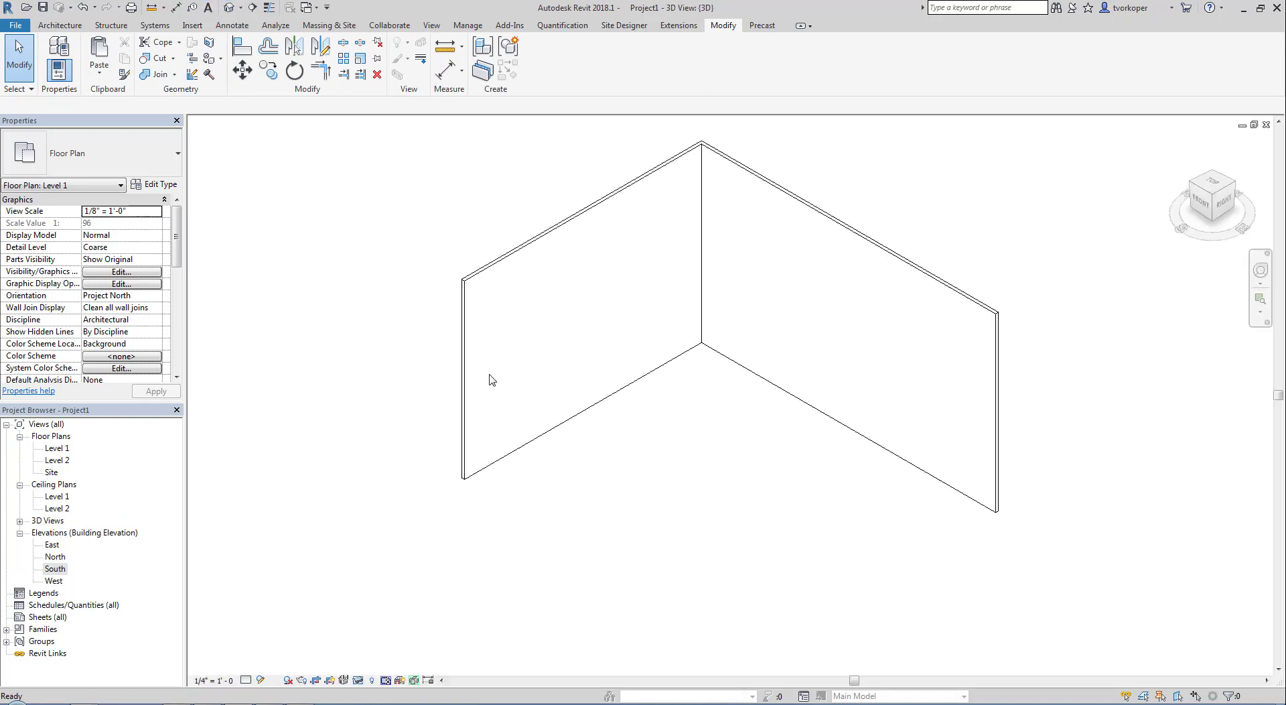
{"action": "key", "text": "w"}
{"action": "key", "text": "t"}
{"action": "left_click", "coordinate": [815, 552]}
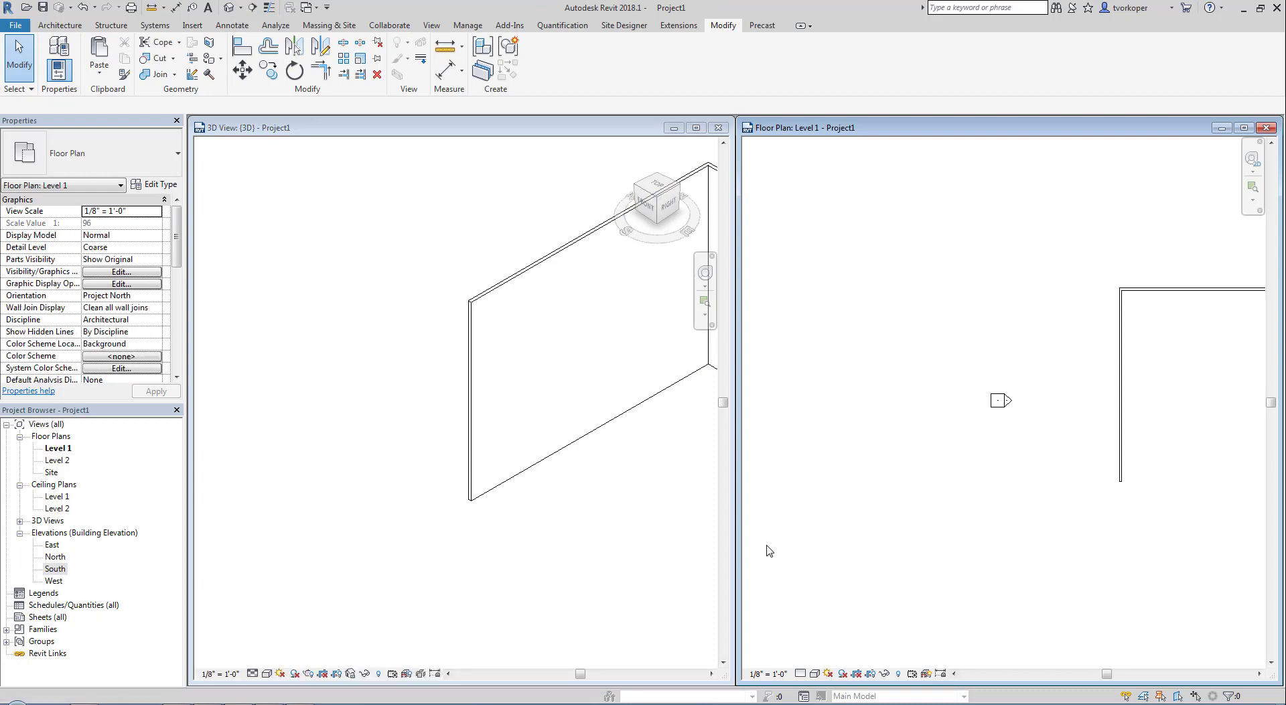
{"action": "left_click", "coordinate": [665, 540]}
{"action": "left_click", "coordinate": [801, 523]}
{"action": "key", "text": "w"}
{"action": "key", "text": "t"}
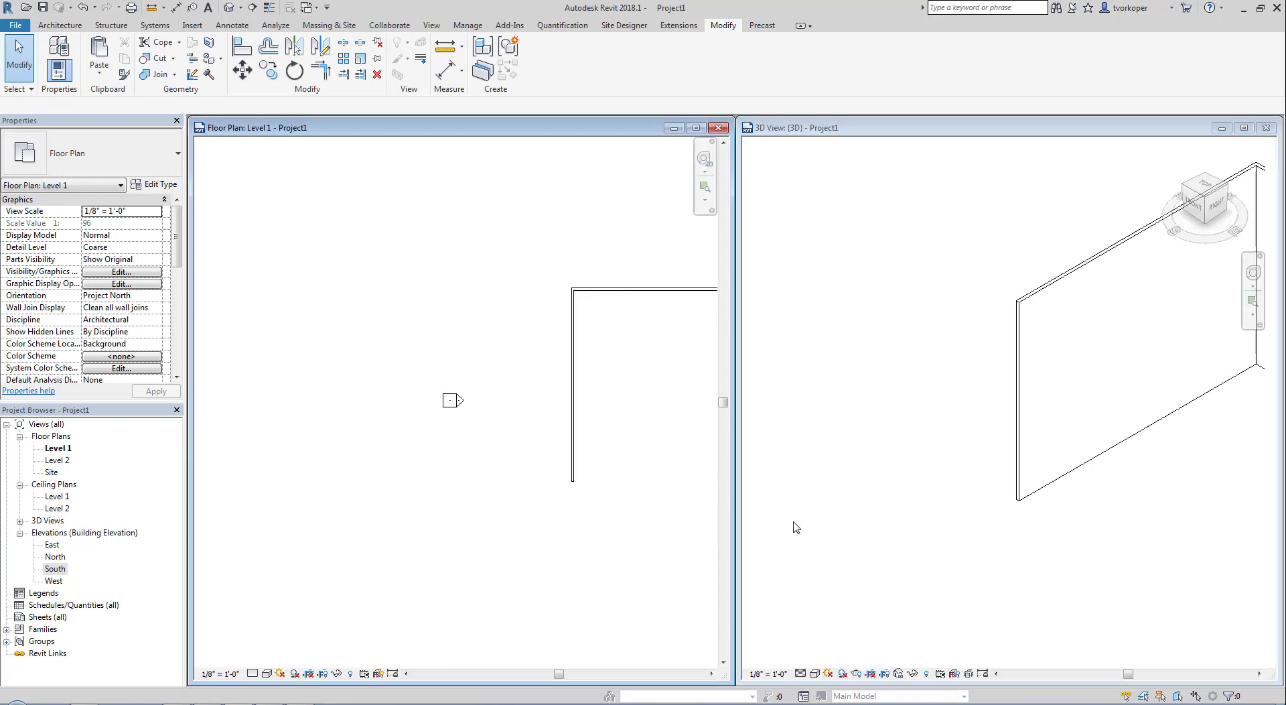
{"action": "left_click", "coordinate": [792, 521]}
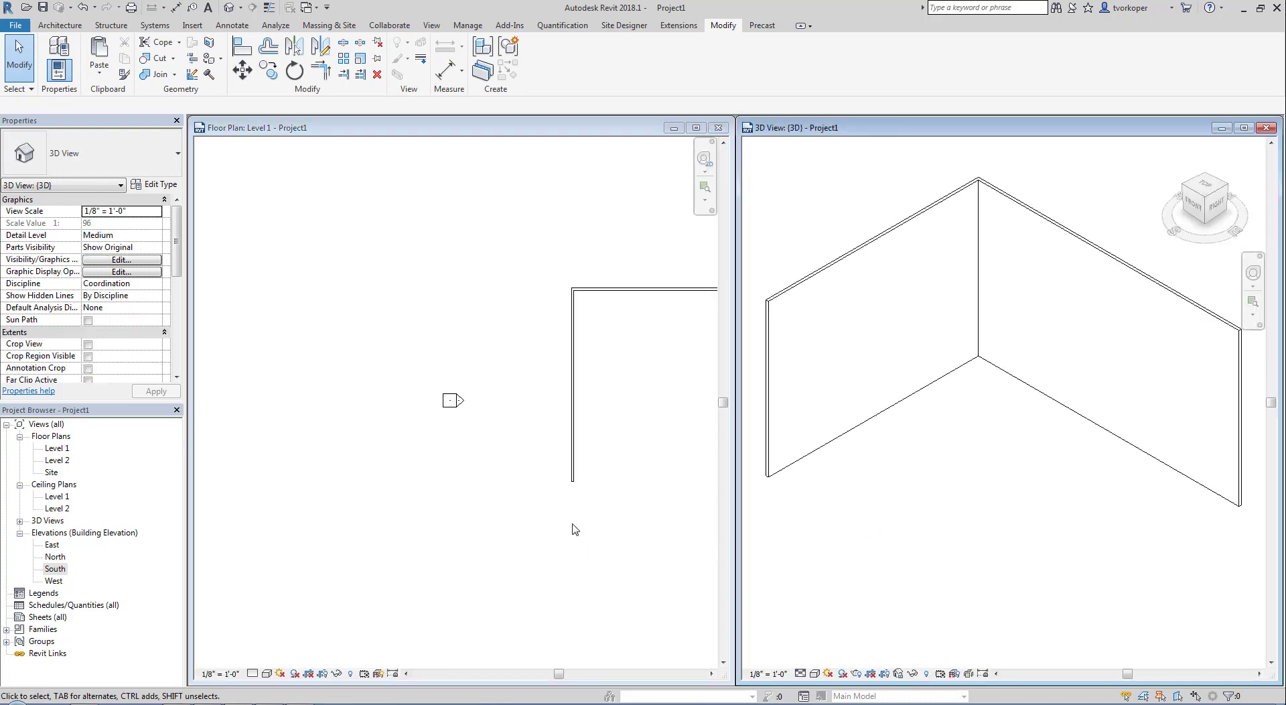
Place one 60" x 30" Desk component in the Level 1 plan, inside the corner of the two walls
{"action": "left_click", "coordinate": [478, 541]}
{"action": "key", "text": "z"}
{"action": "key", "text": "e"}
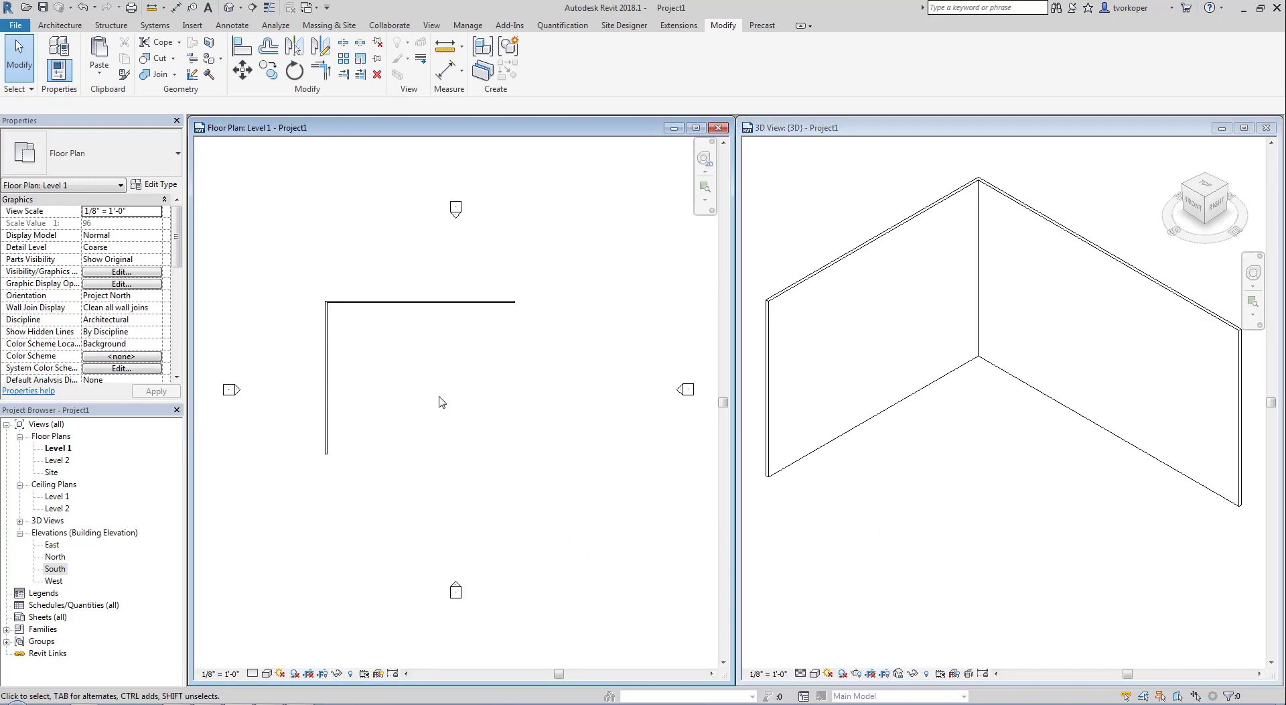
{"action": "middle_click_drag", "start_coordinate": [432, 394], "coordinate": [410, 339]}
{"action": "scroll", "coordinate": [435, 365], "scroll_direction": "up", "scroll_amount": 3}
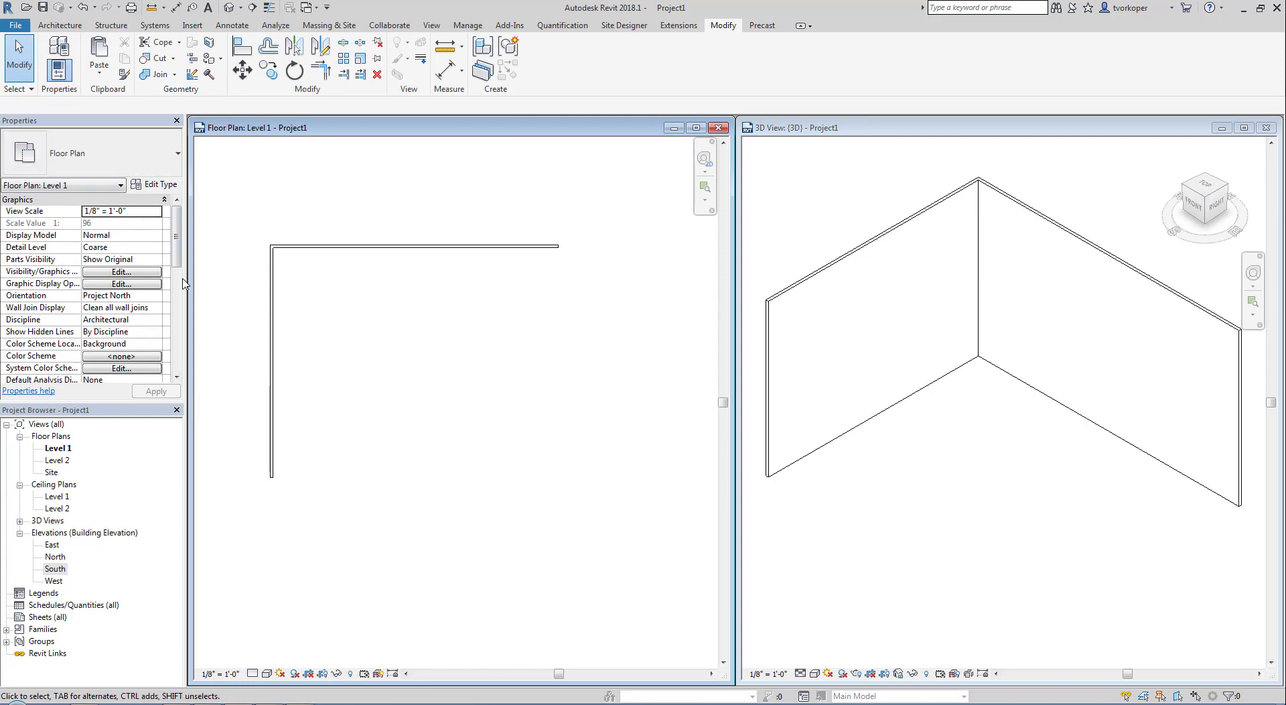
{"action": "key", "text": "c"}
{"action": "key", "text": "m"}
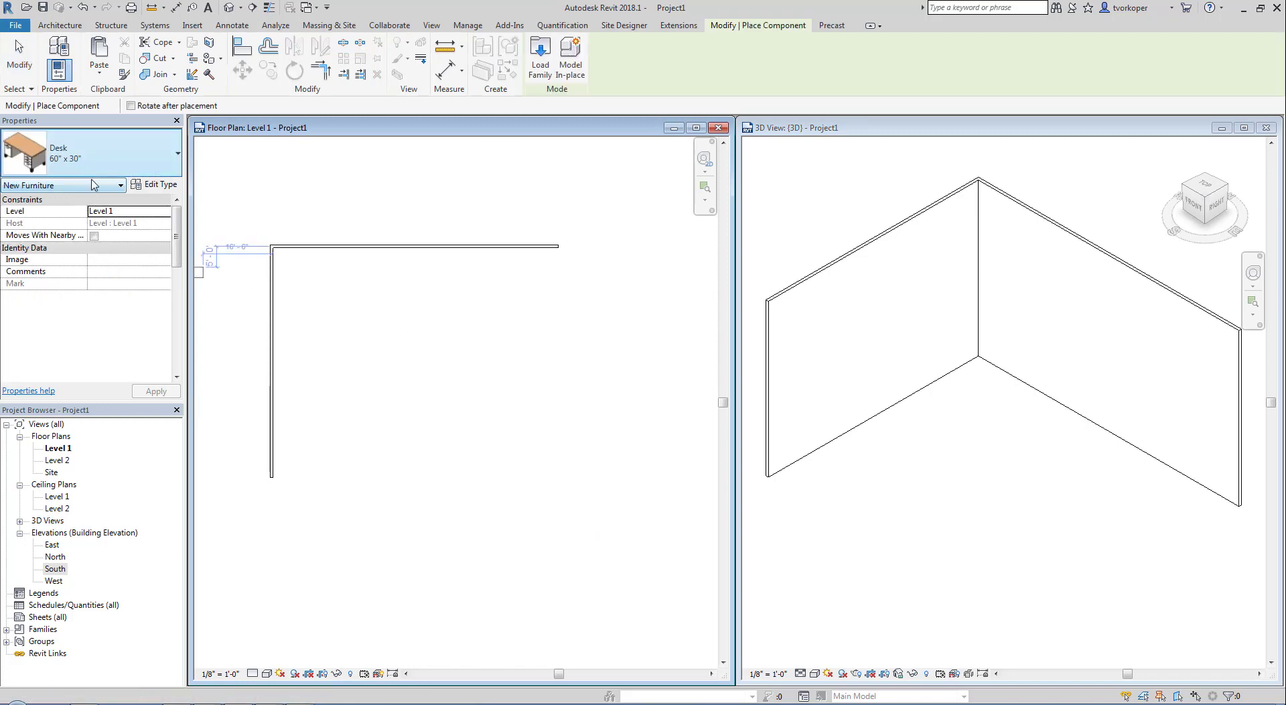
{"action": "left_click", "coordinate": [302, 289]}
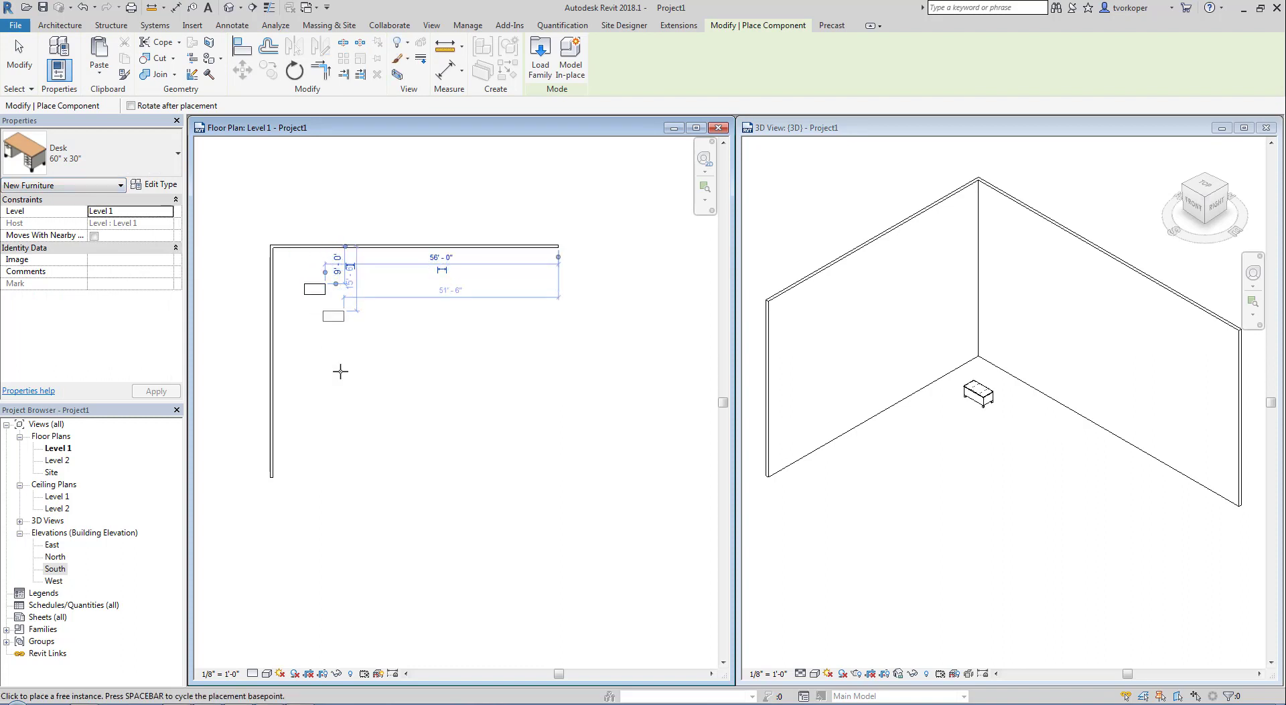
{"action": "key", "text": "Escape"}
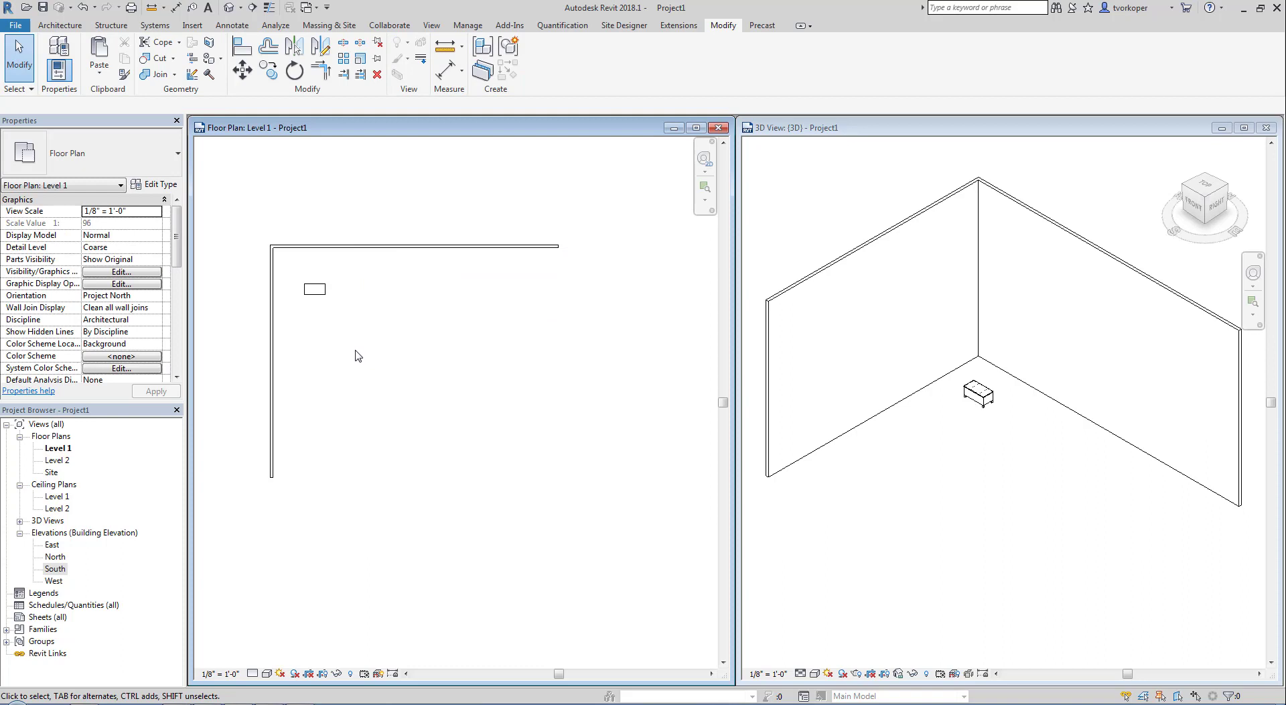
Copy the desk horizontally within the Level 1 plan using the Copy modify tool
{"action": "left_click", "coordinate": [321, 299]}
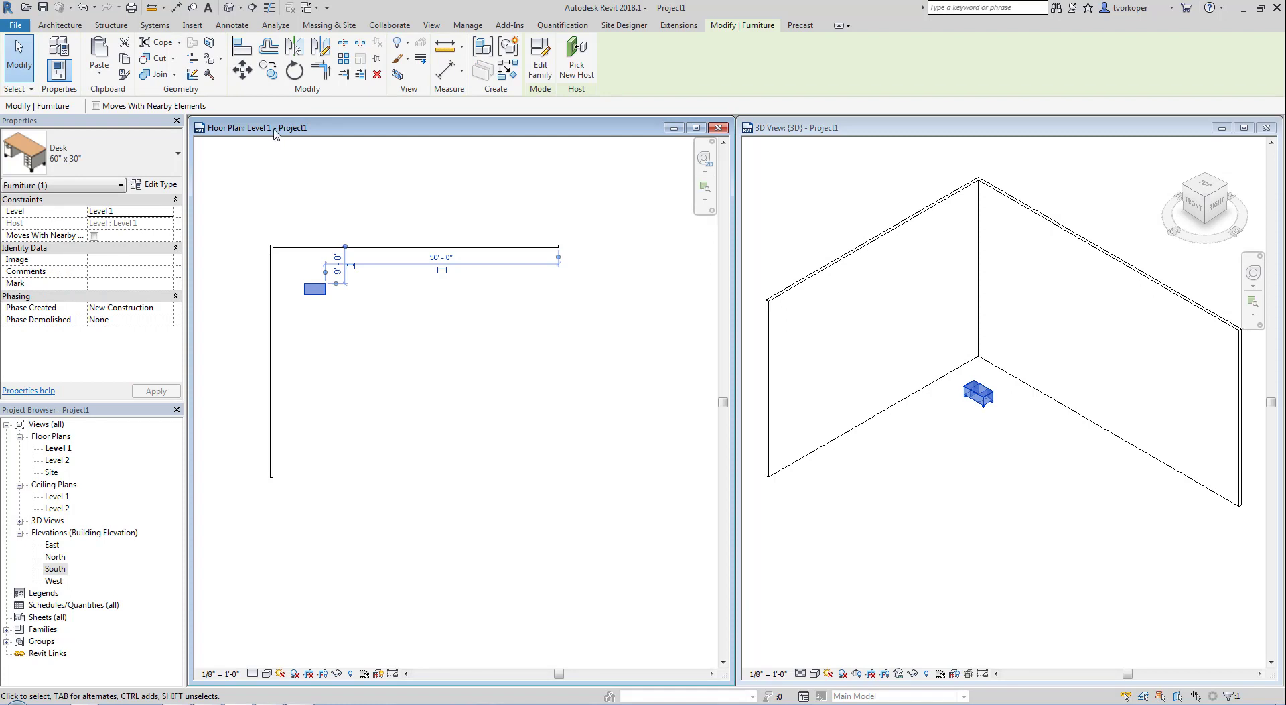
{"action": "left_click", "coordinate": [271, 80]}
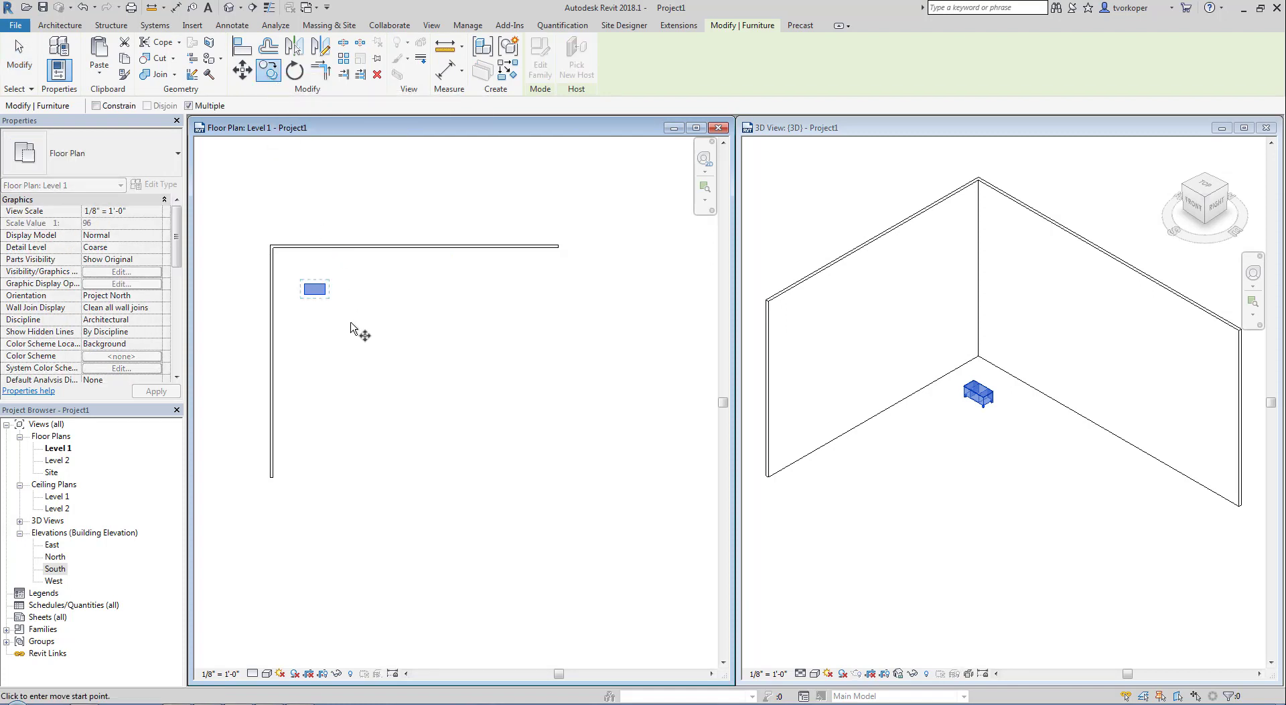
{"action": "left_click", "coordinate": [302, 320]}
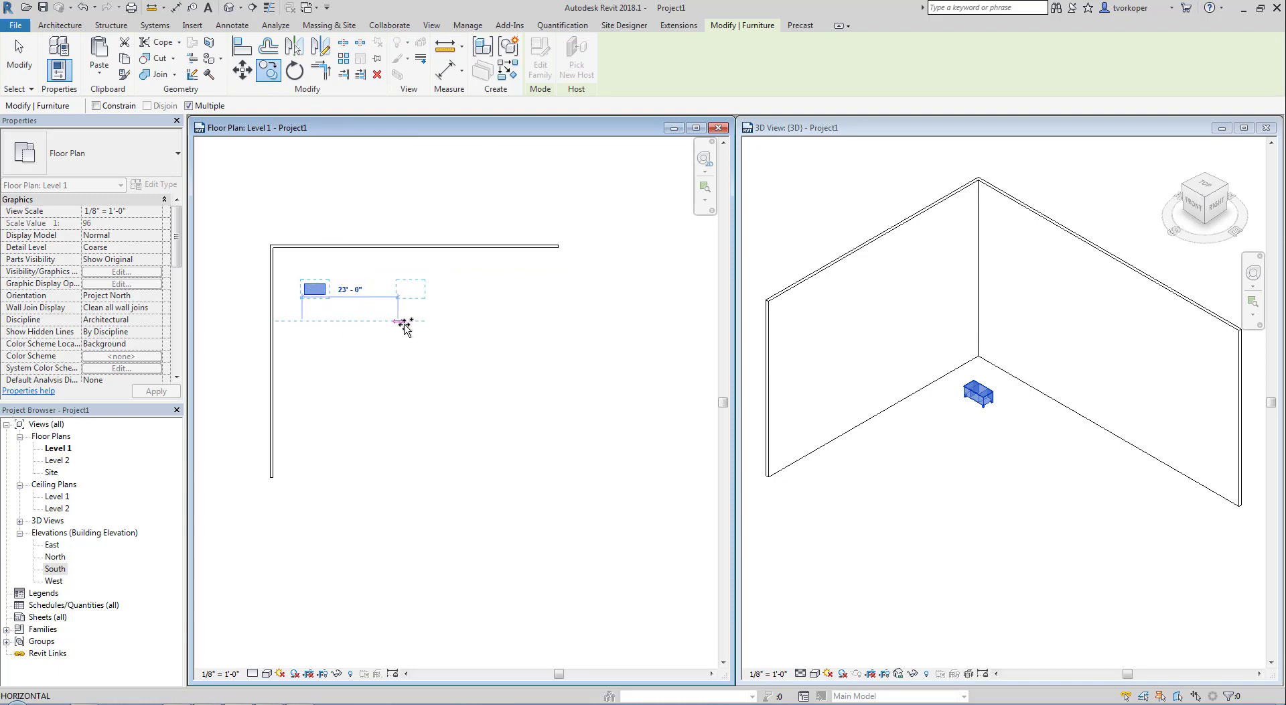
{"action": "left_click", "coordinate": [404, 322]}
{"action": "key", "text": "Escape"}
{"action": "key", "text": "Escape"}
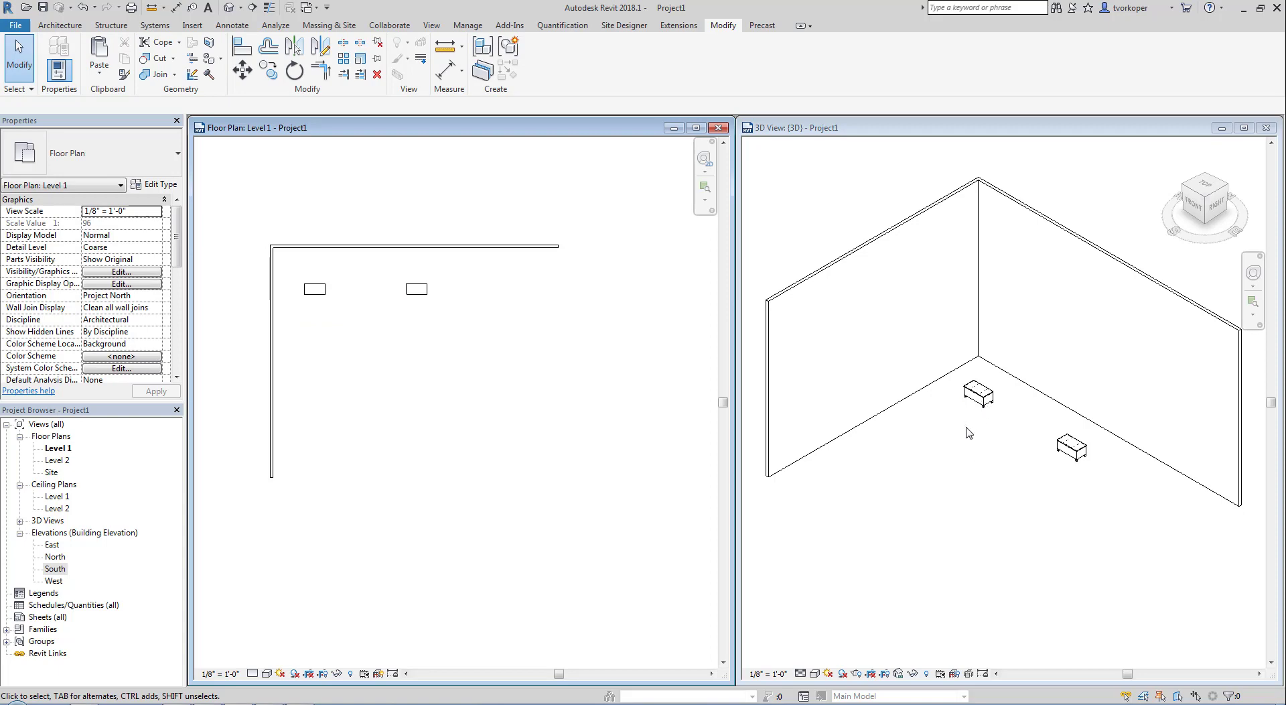
Delete the copied desk farther from the wall corner in the 3D view
{"action": "left_click", "coordinate": [975, 402]}
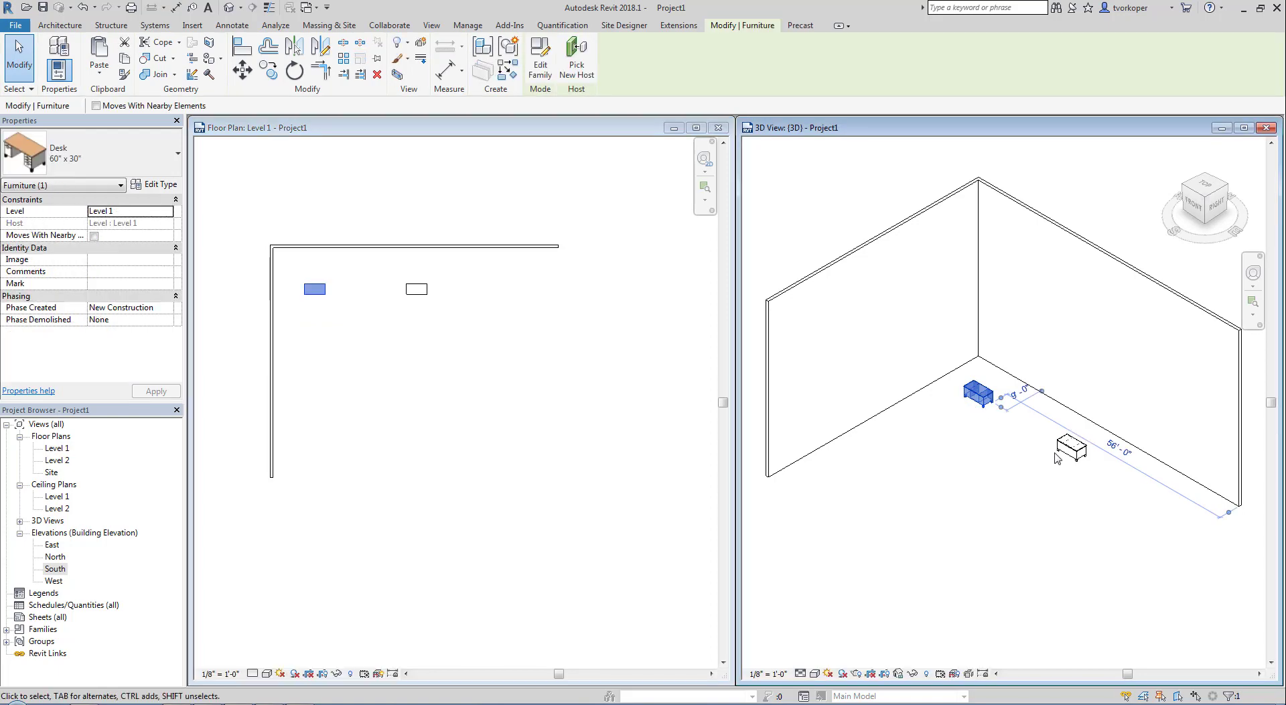
{"action": "left_click", "coordinate": [1009, 465]}
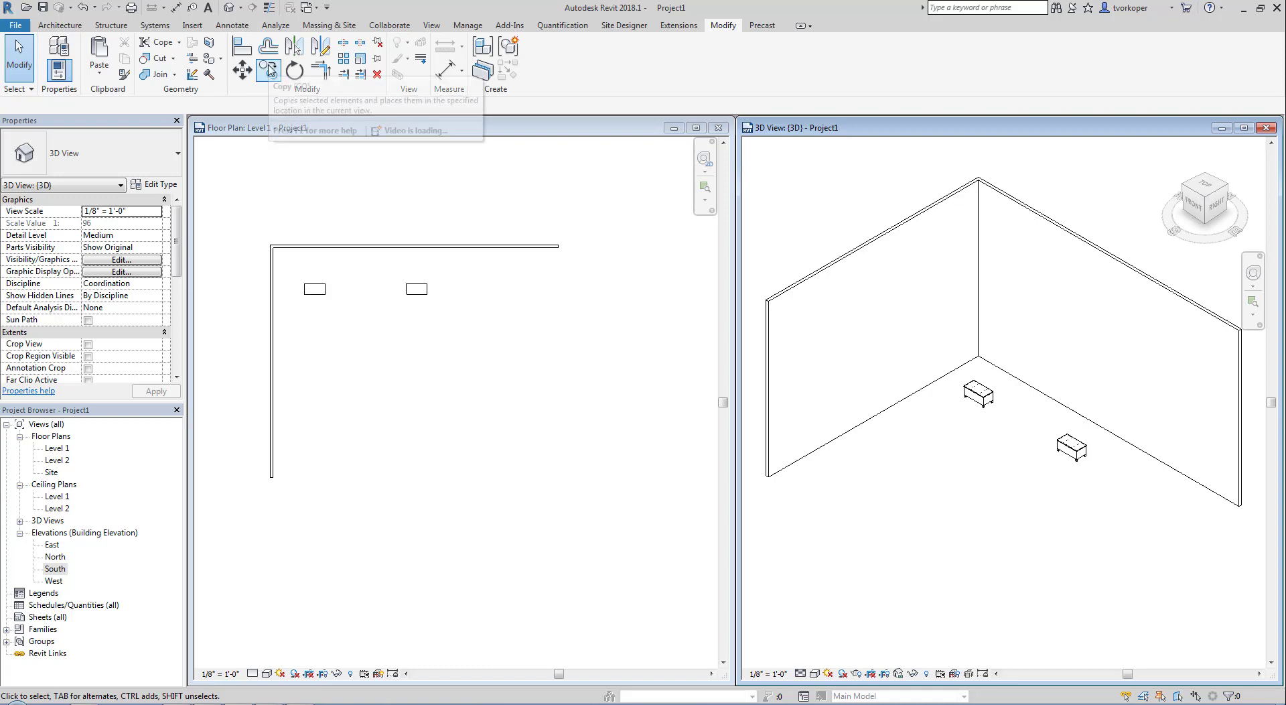
{"action": "key", "text": "Escape"}
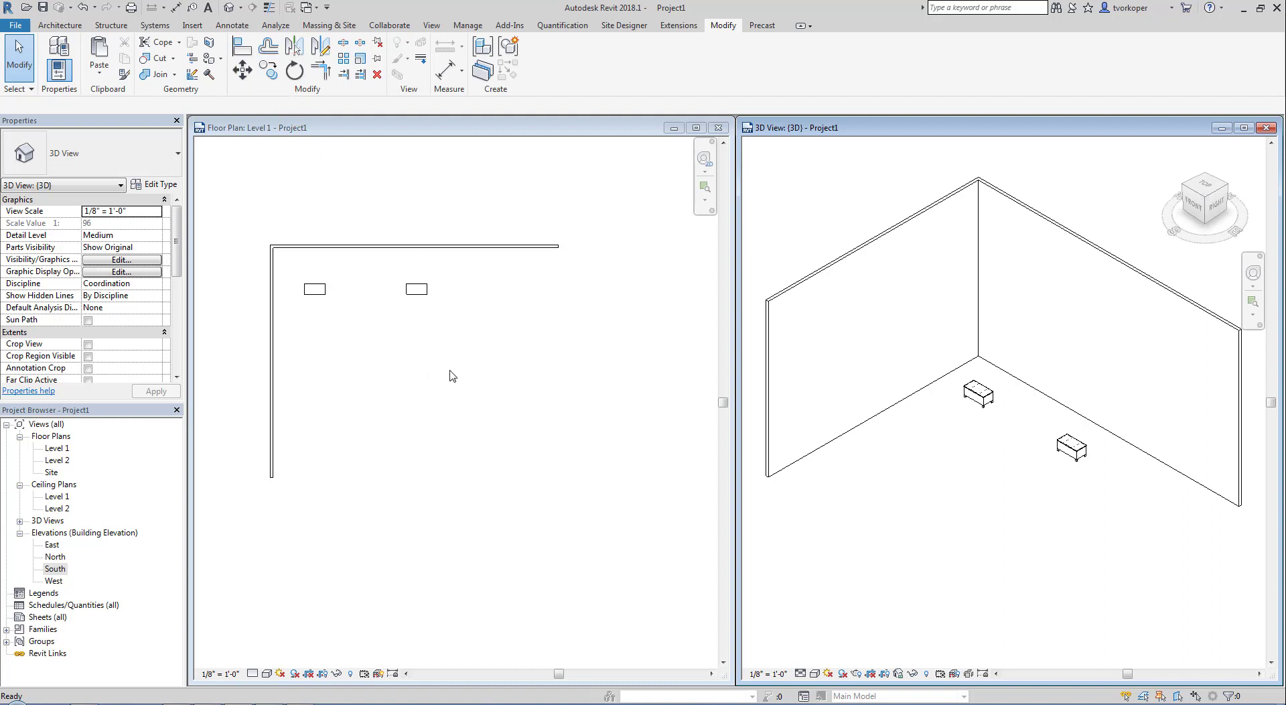
{"action": "left_click", "coordinate": [1069, 452]}
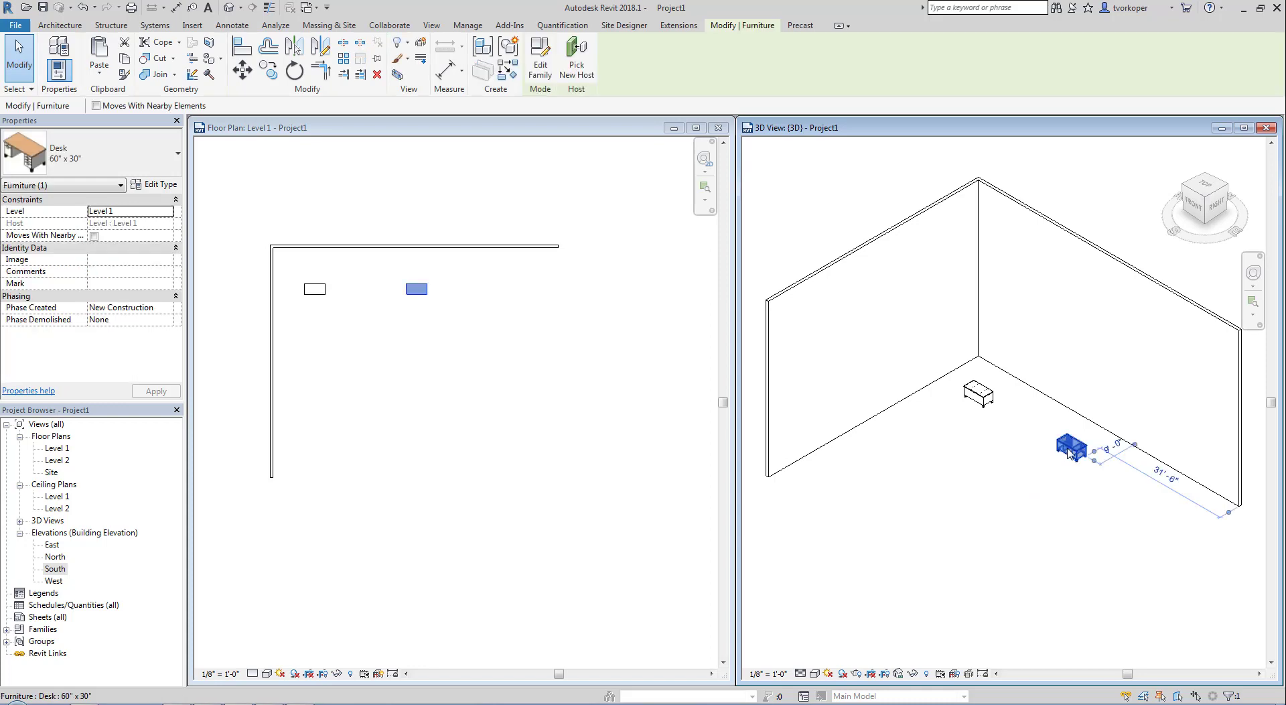
{"action": "key", "text": "Delete"}
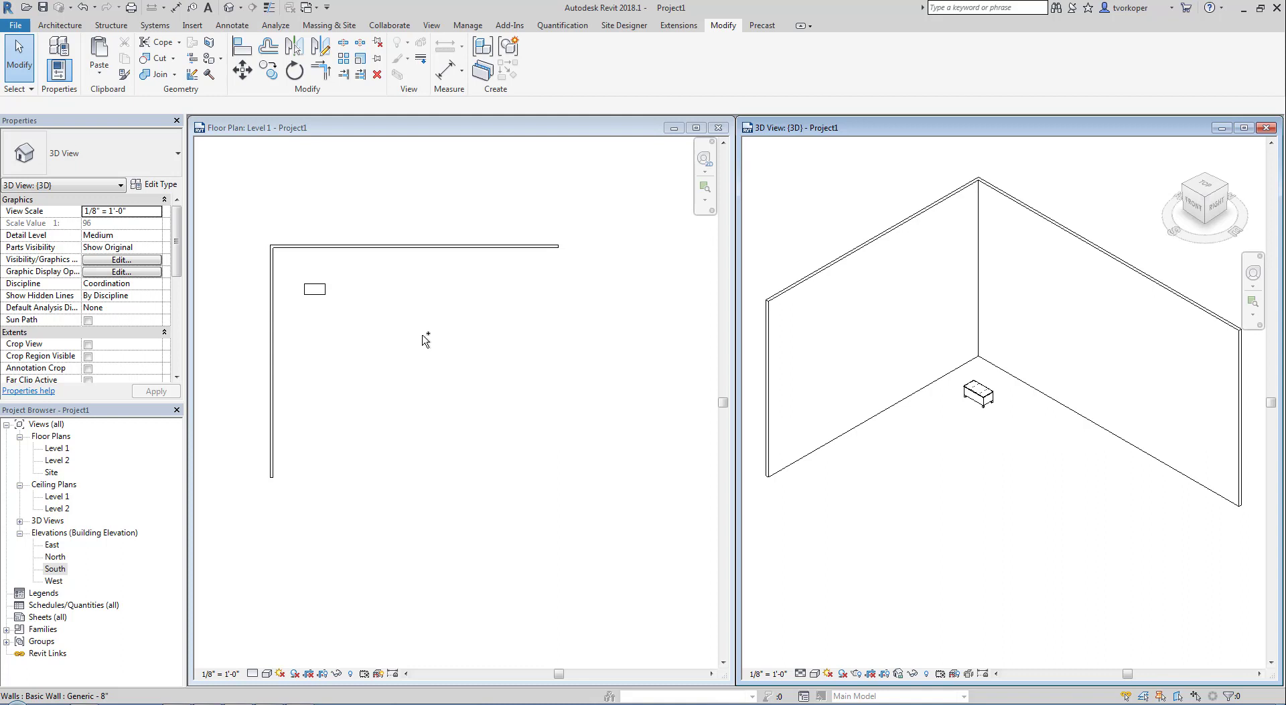
Copy the remaining desk in the Level 1 plan to the clipboard
{"action": "left_click", "coordinate": [322, 302]}
{"action": "left_click", "coordinate": [318, 295]}
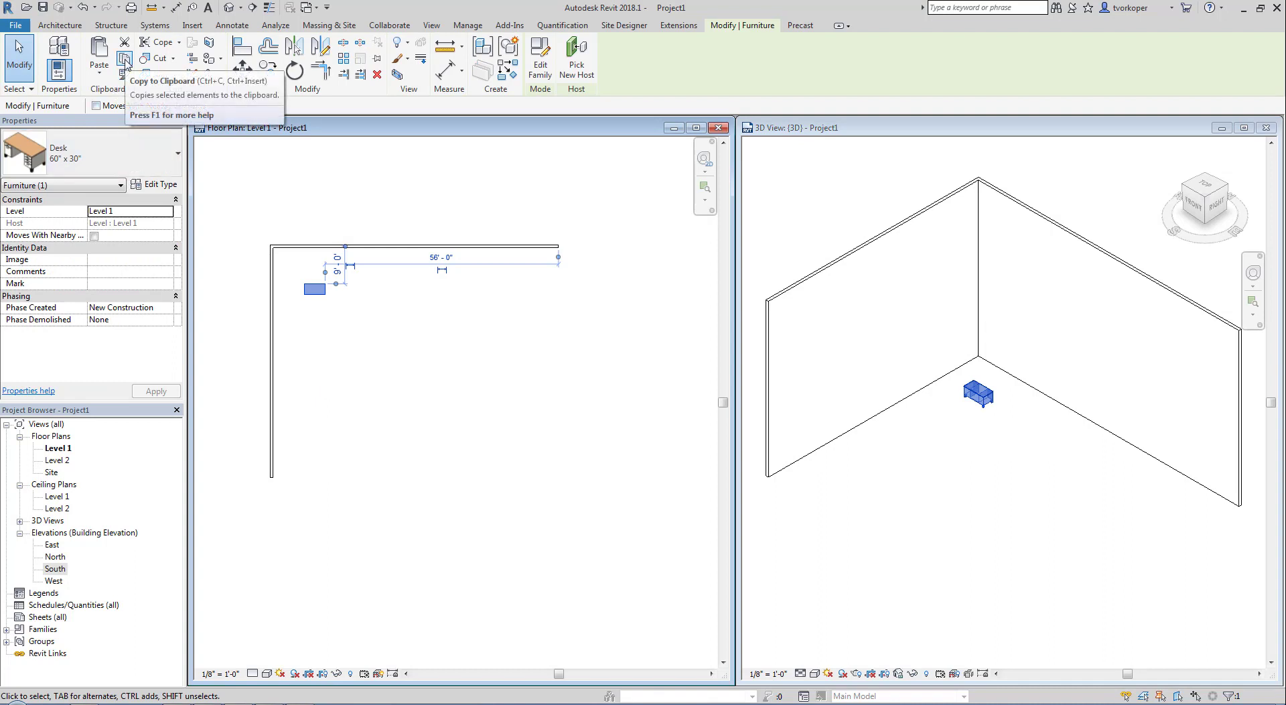
{"action": "left_click", "coordinate": [125, 60]}
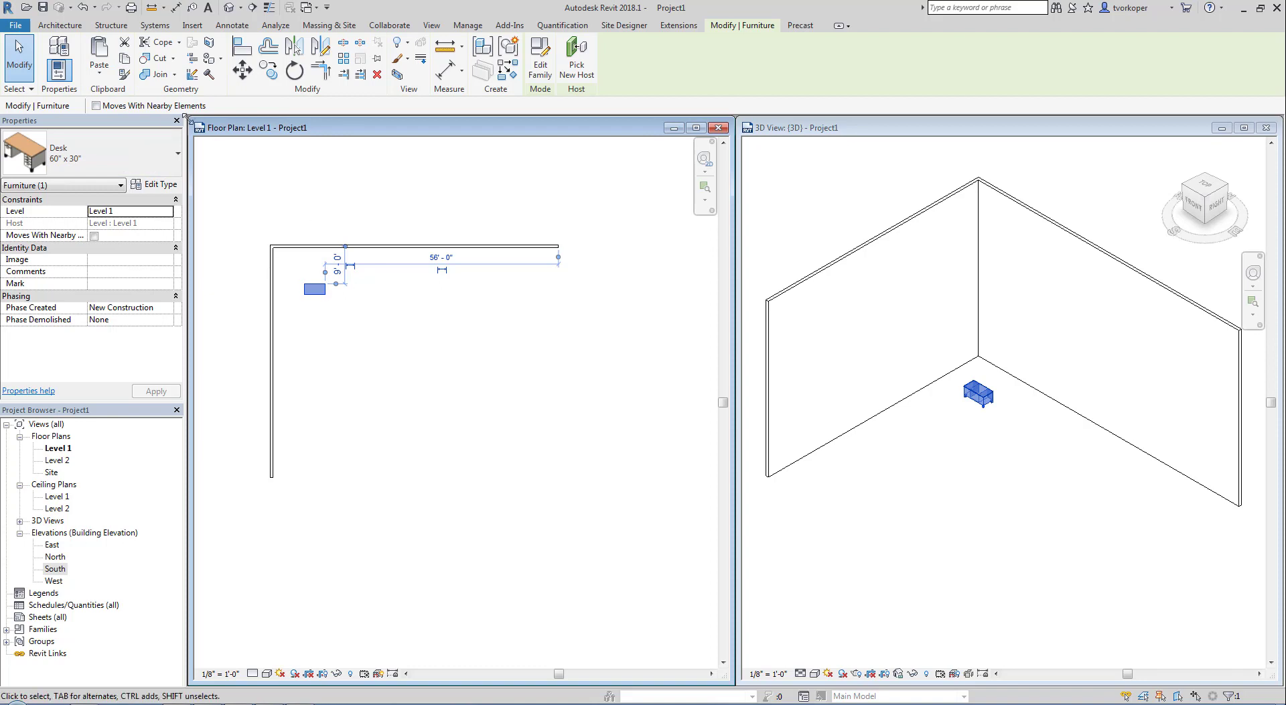
{"action": "left_click", "coordinate": [451, 387]}
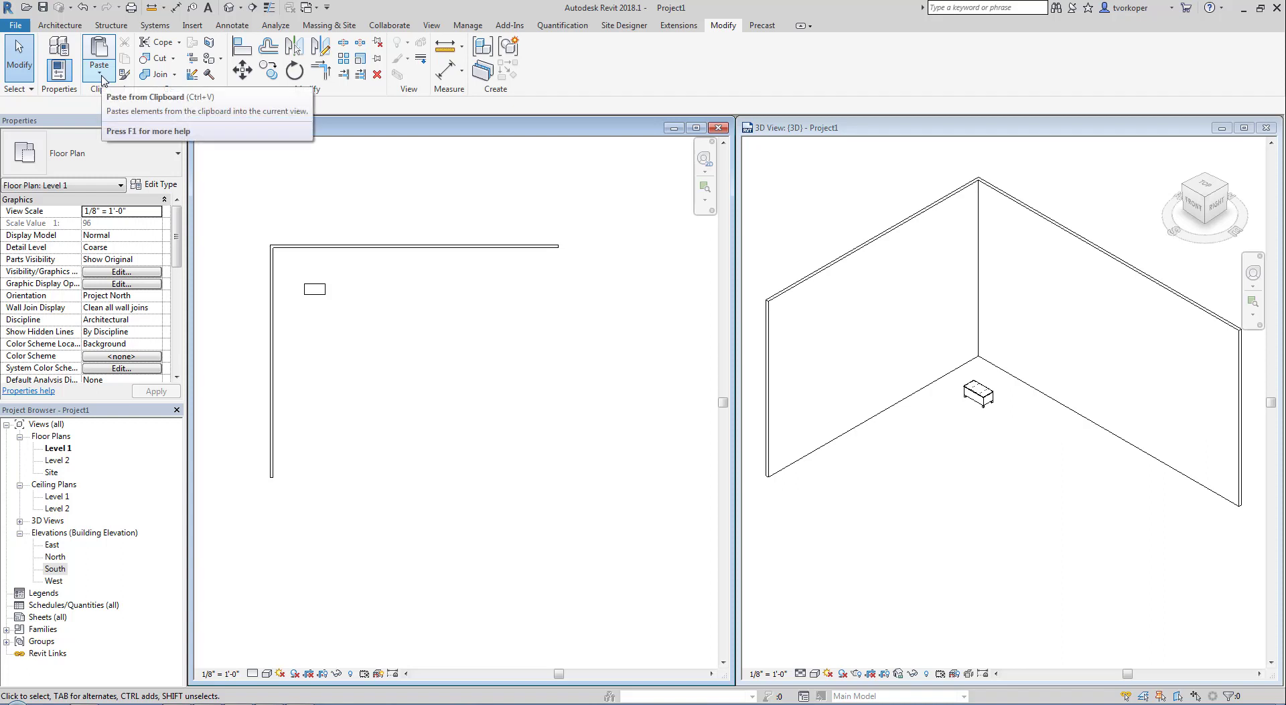
Paste the desk from the clipboard into the Level 1 plan, about 21' 6" horizontally from the original, and finish the paste
{"action": "left_click_drag", "start_coordinate": [75, 35], "coordinate": [130, 112]}
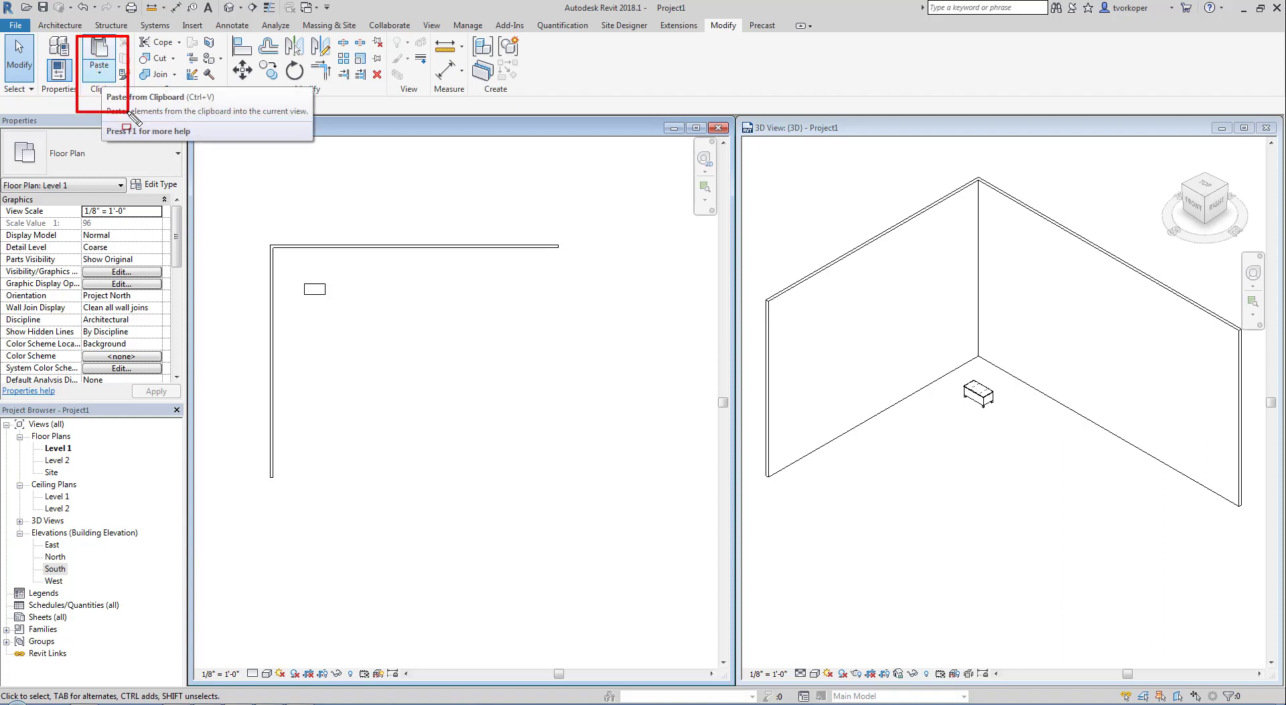
{"action": "left_click", "coordinate": [107, 78]}
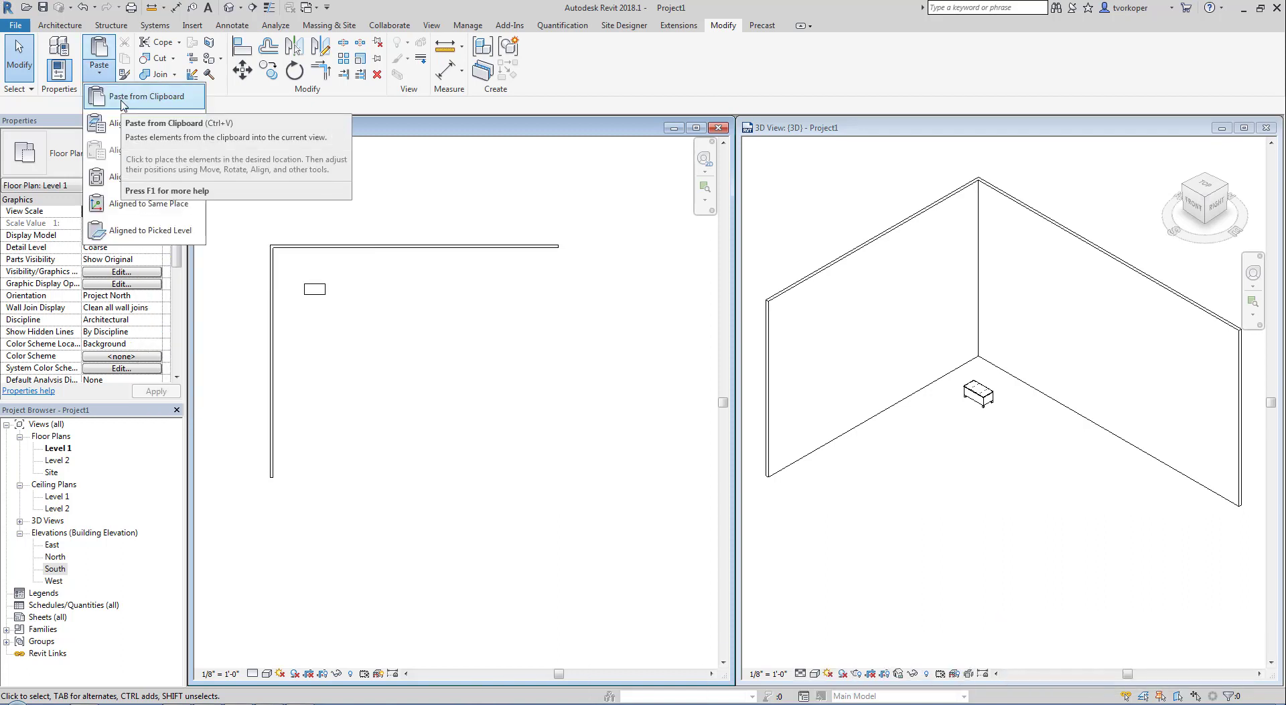
{"action": "left_click", "coordinate": [122, 97]}
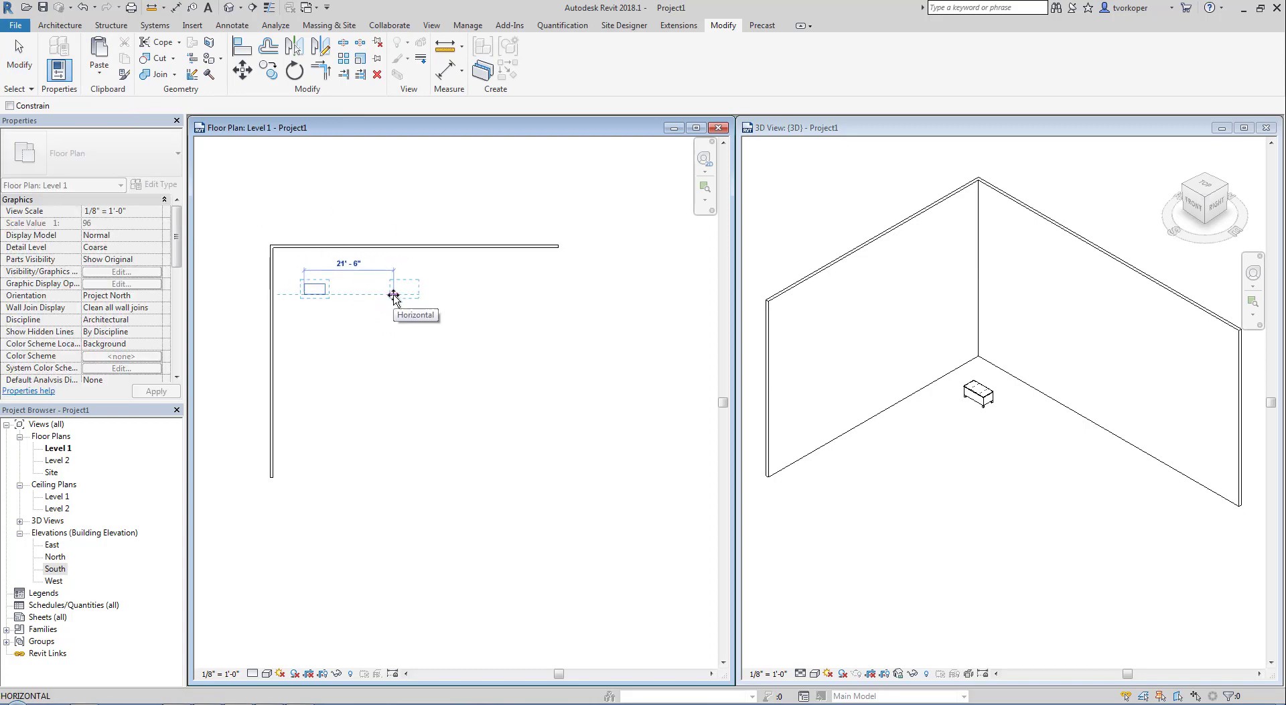
{"action": "left_click", "coordinate": [394, 294]}
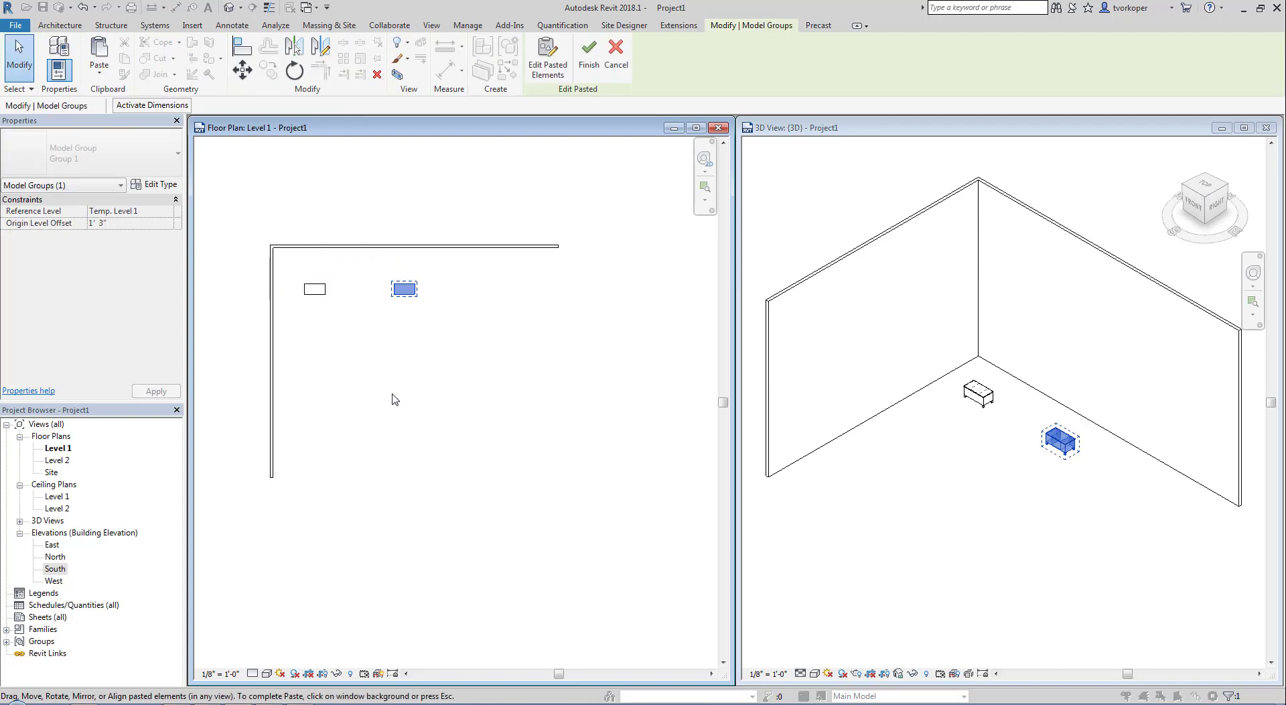
{"action": "left_click", "coordinate": [384, 365]}
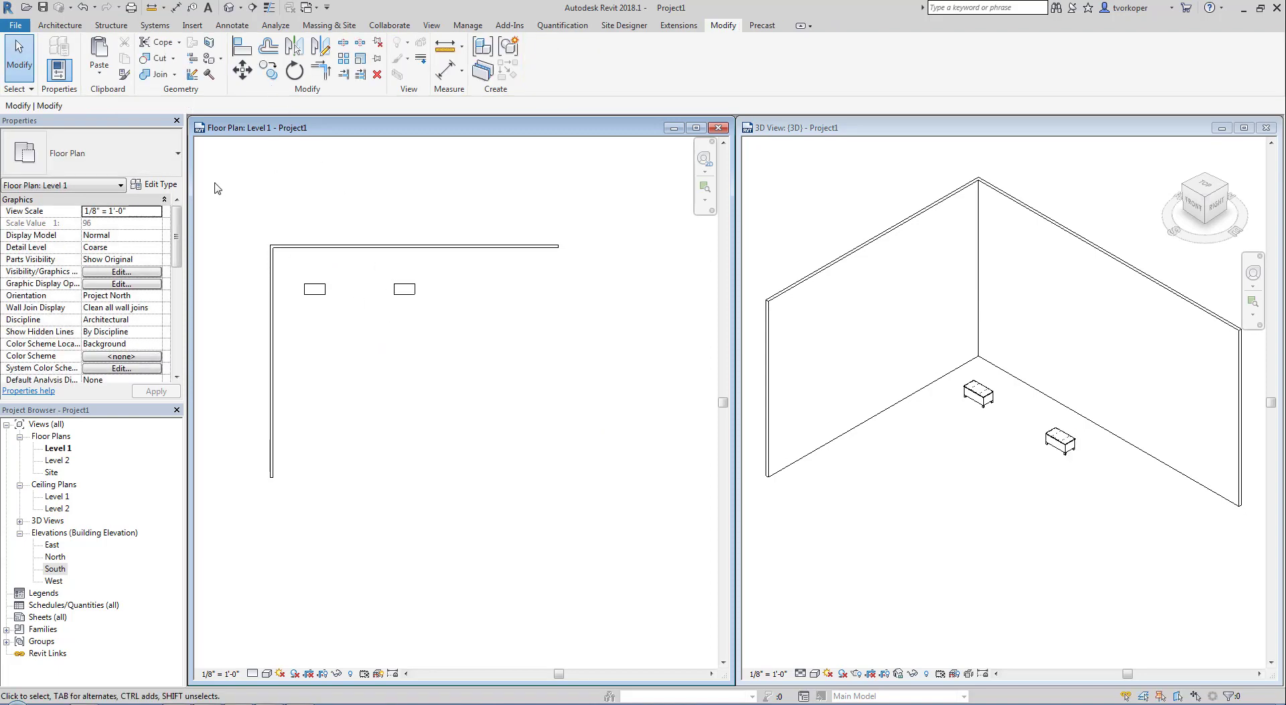
{"action": "left_click", "coordinate": [110, 75]}
{"action": "key", "text": "Escape"}
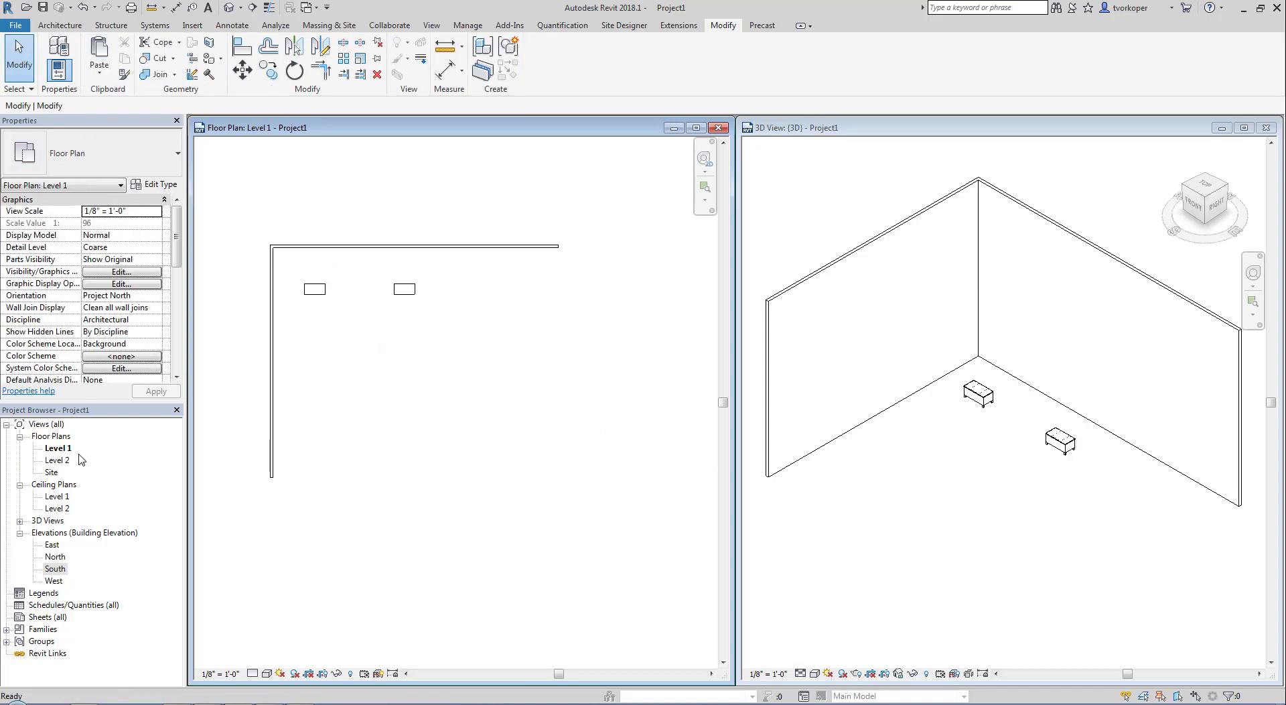
Open the Level 2 floor plan and paste the clipboard desk there, below and between the two underlay desks
{"action": "left_click", "coordinate": [56, 460]}
{"action": "double_click", "coordinate": [66, 460]}
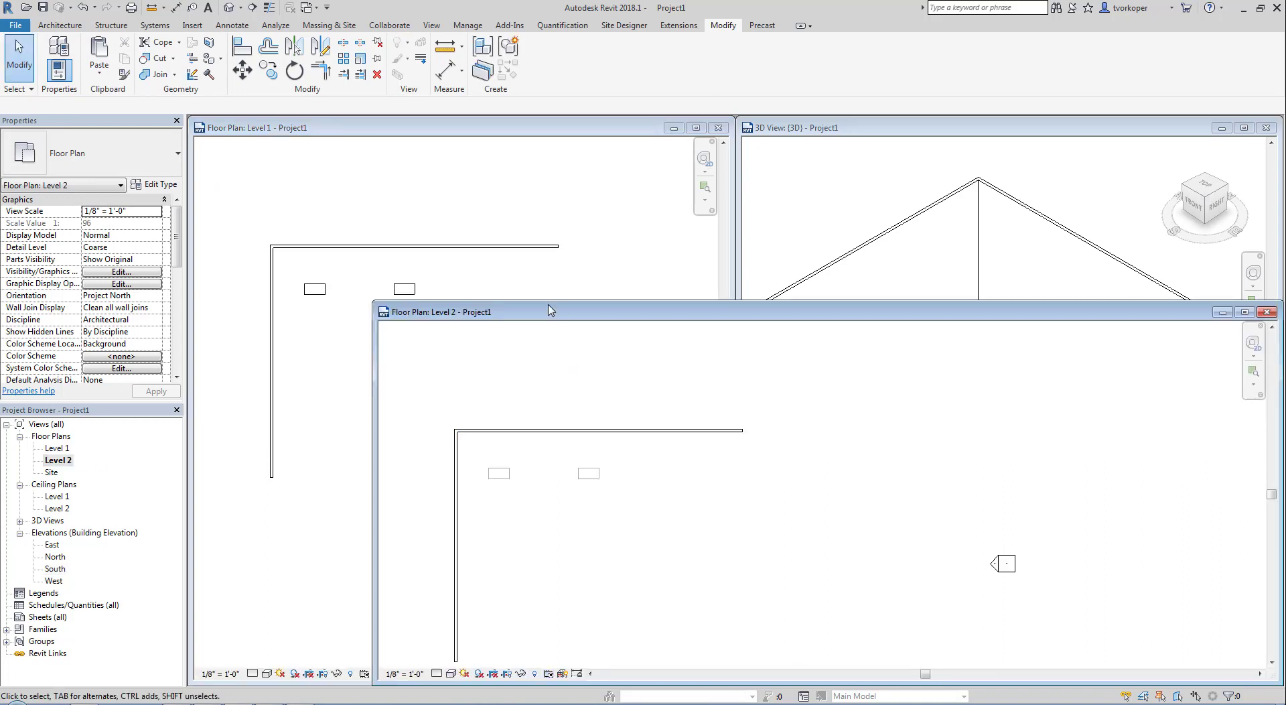
{"action": "left_click_drag", "start_coordinate": [558, 312], "coordinate": [482, 236]}
{"action": "left_click", "coordinate": [100, 72]}
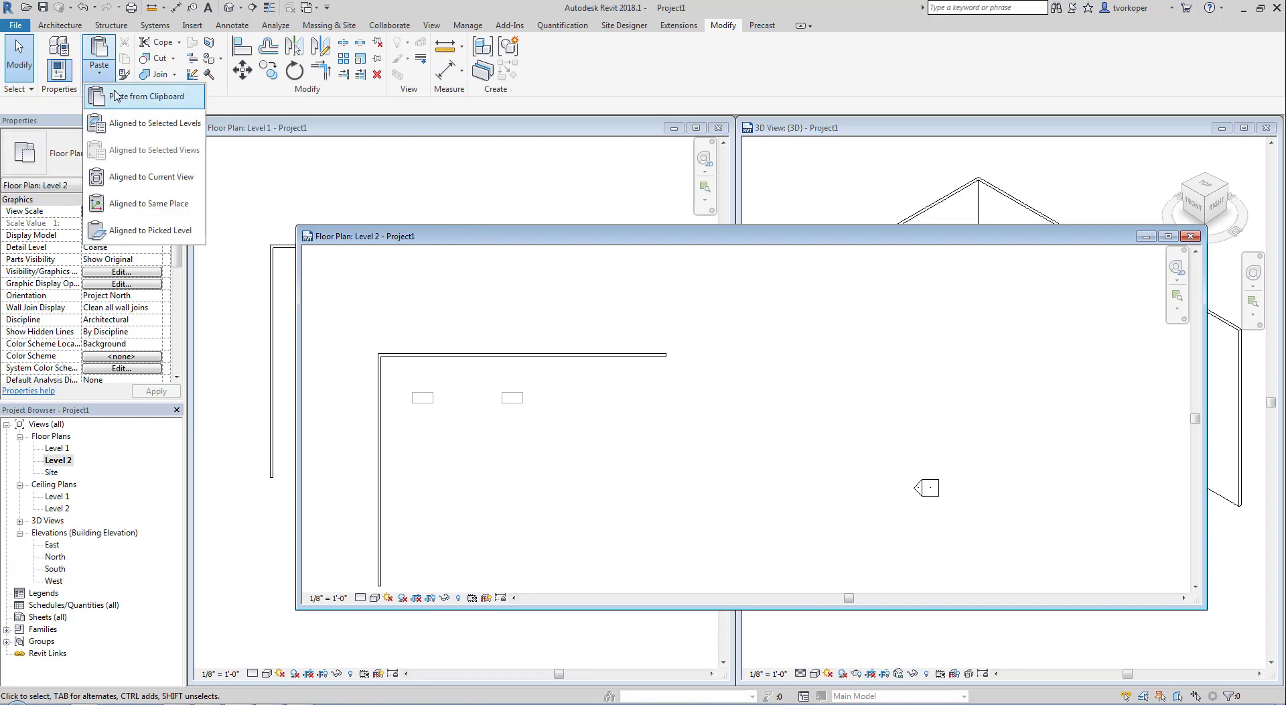
{"action": "left_click", "coordinate": [138, 93]}
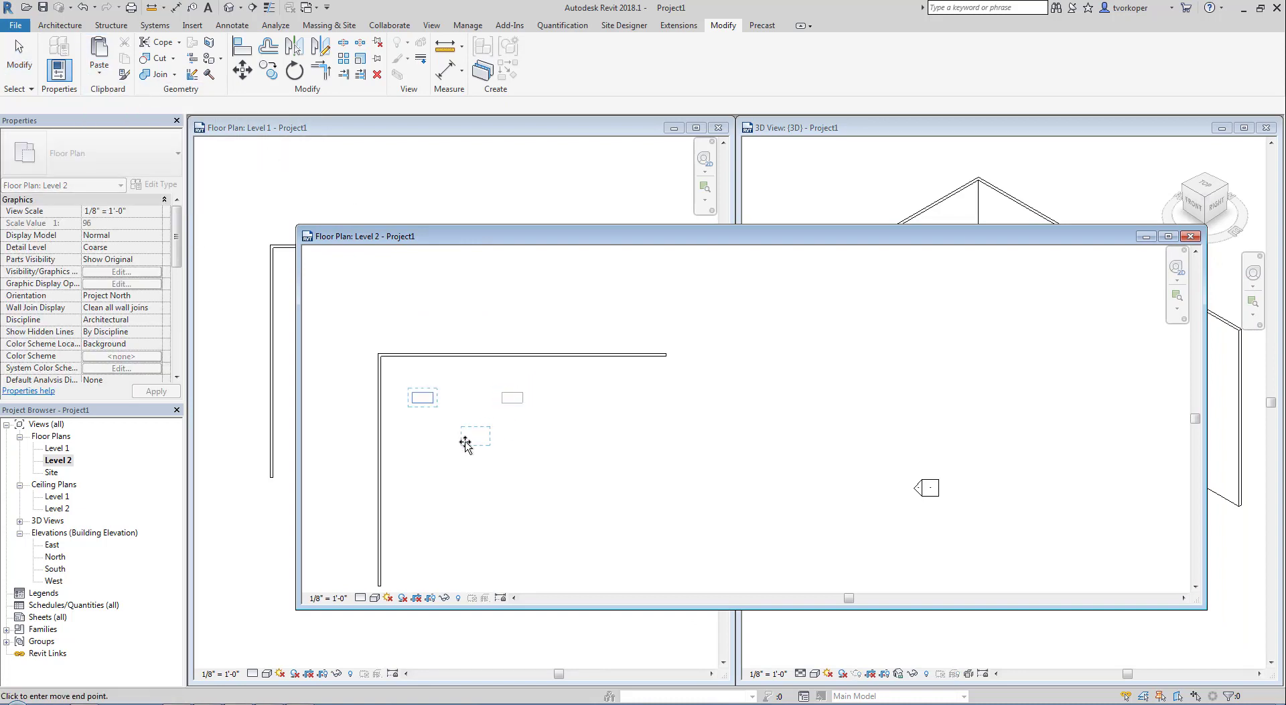
{"action": "left_click", "coordinate": [467, 440]}
{"action": "left_click", "coordinate": [563, 480]}
{"action": "left_click", "coordinate": [835, 130]}
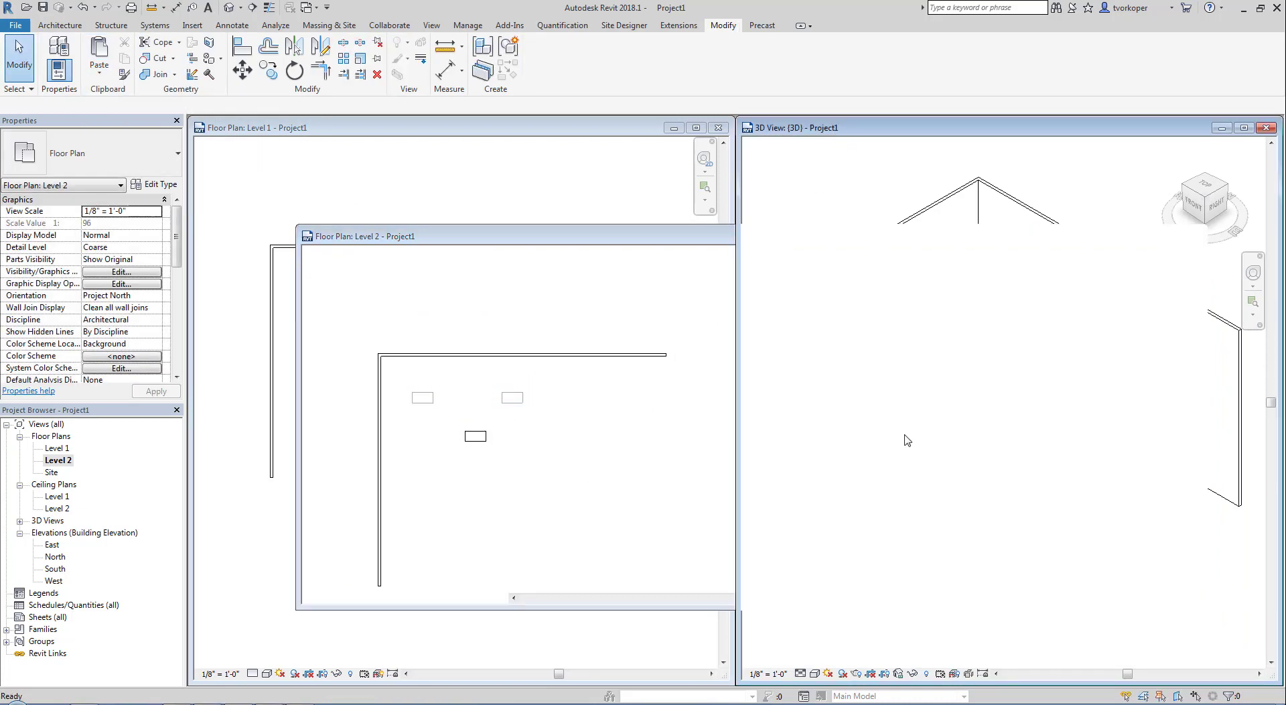
{"action": "middle_click_drag", "start_coordinate": [941, 458], "coordinate": [979, 374], "text": "shift"}
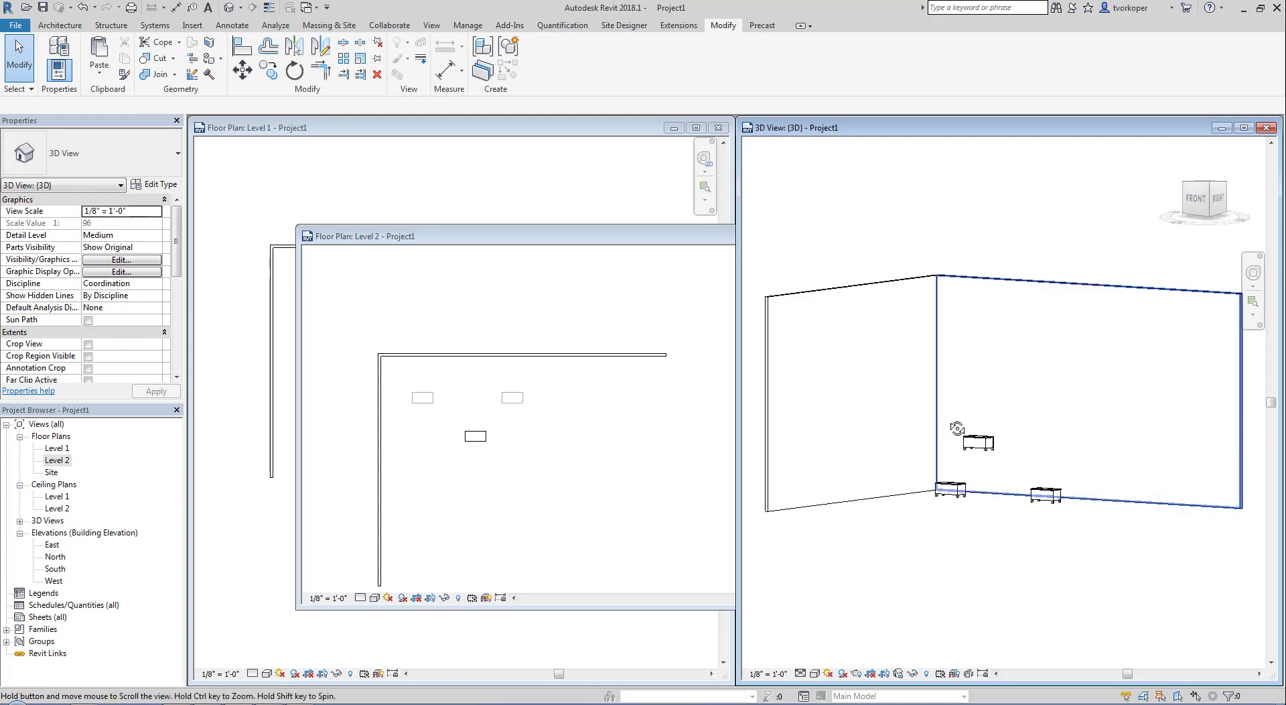
Delete the Level 2 desk and the farther Level 1 desk in the 3D view, and close the Level 2 floor plan
{"action": "middle_click_drag", "start_coordinate": [964, 435], "coordinate": [927, 511], "text": "shift"}
{"action": "left_click", "coordinate": [987, 402]}
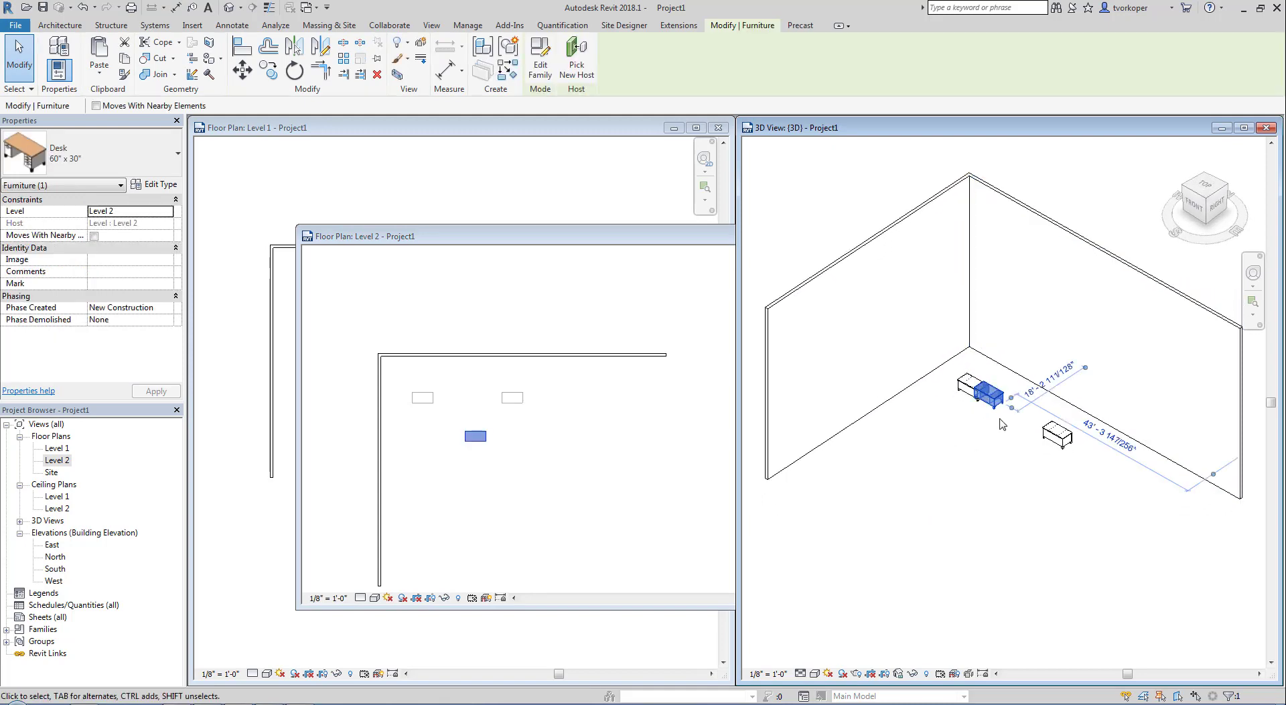
{"action": "key", "text": "Delete"}
{"action": "left_click", "coordinate": [1056, 436]}
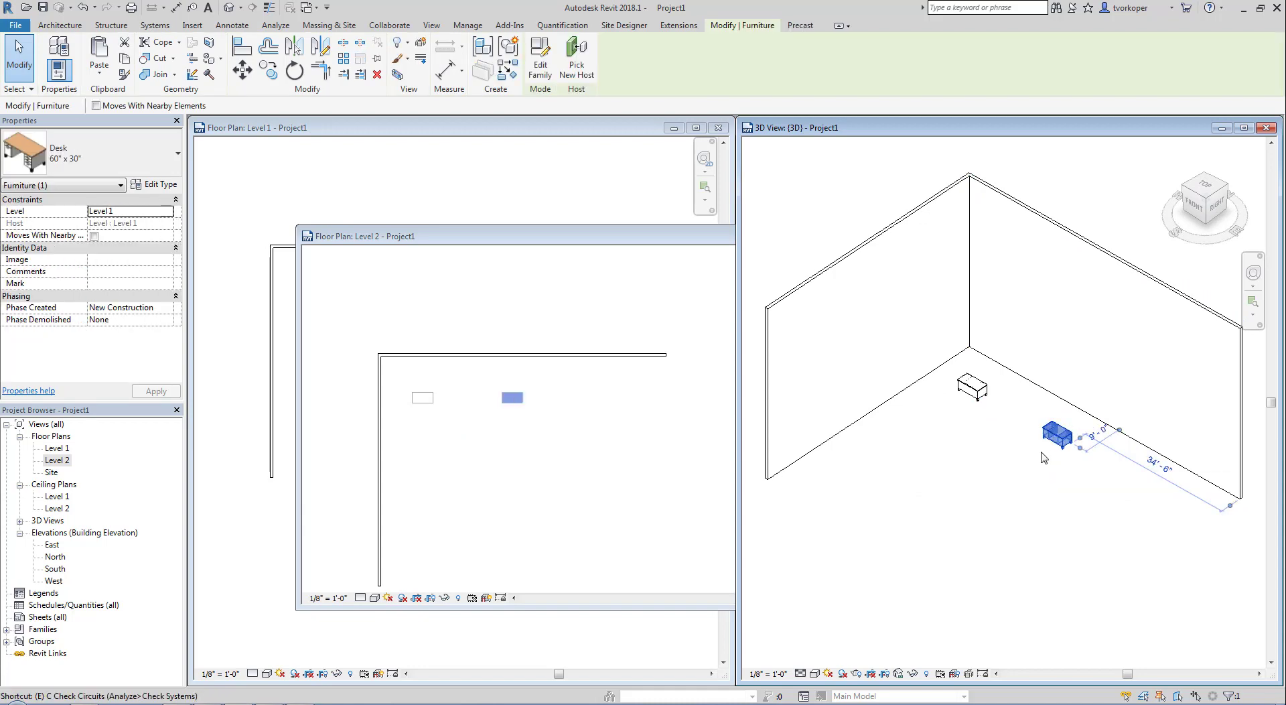
{"action": "key", "text": "Delete"}
{"action": "left_click", "coordinate": [646, 250]}
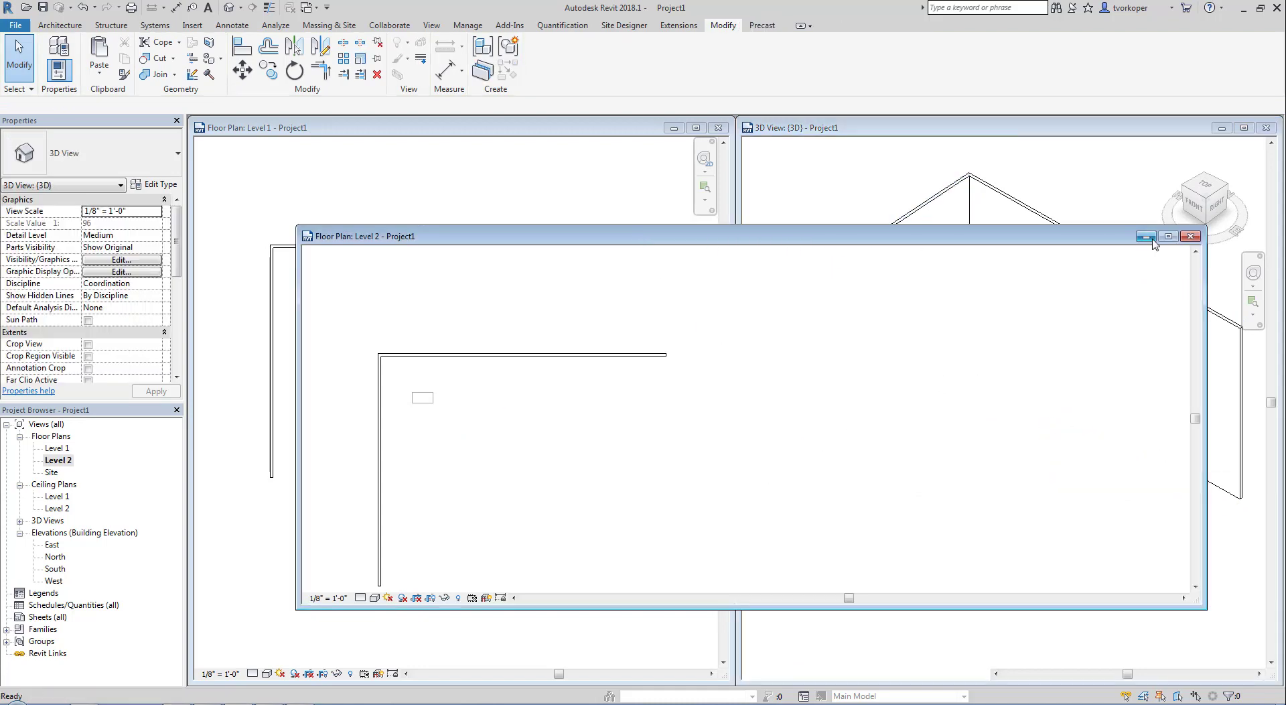
{"action": "left_click", "coordinate": [1192, 239]}
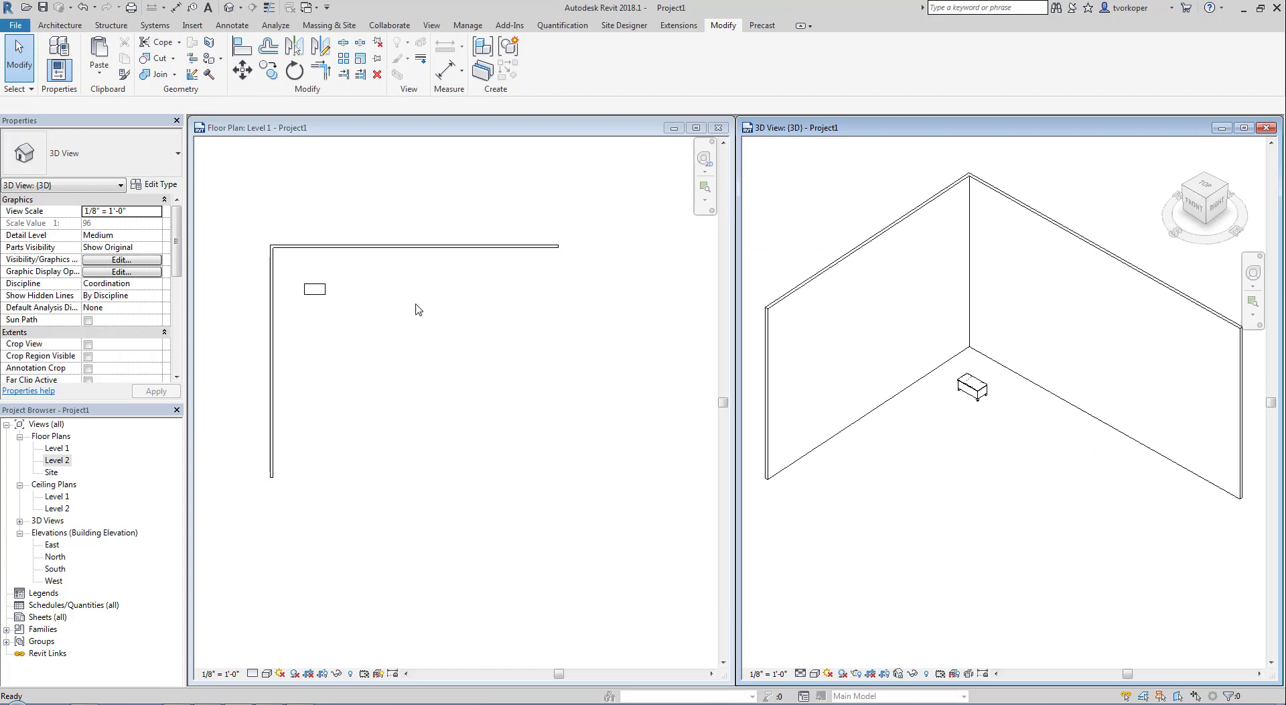
Paste the Level 1 desk aligned to selected levels, choosing Level 1 through Level 5
{"action": "left_click", "coordinate": [327, 297]}
{"action": "left_click", "coordinate": [317, 295]}
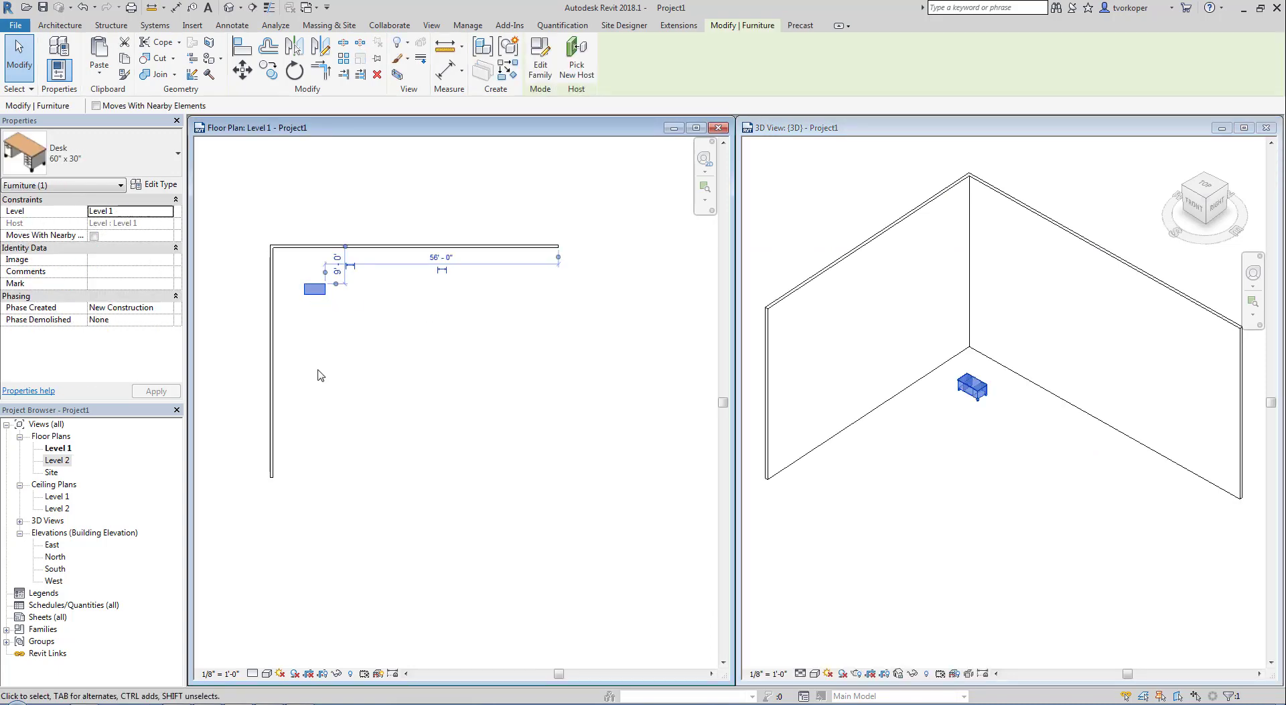
{"action": "left_click", "coordinate": [225, 262]}
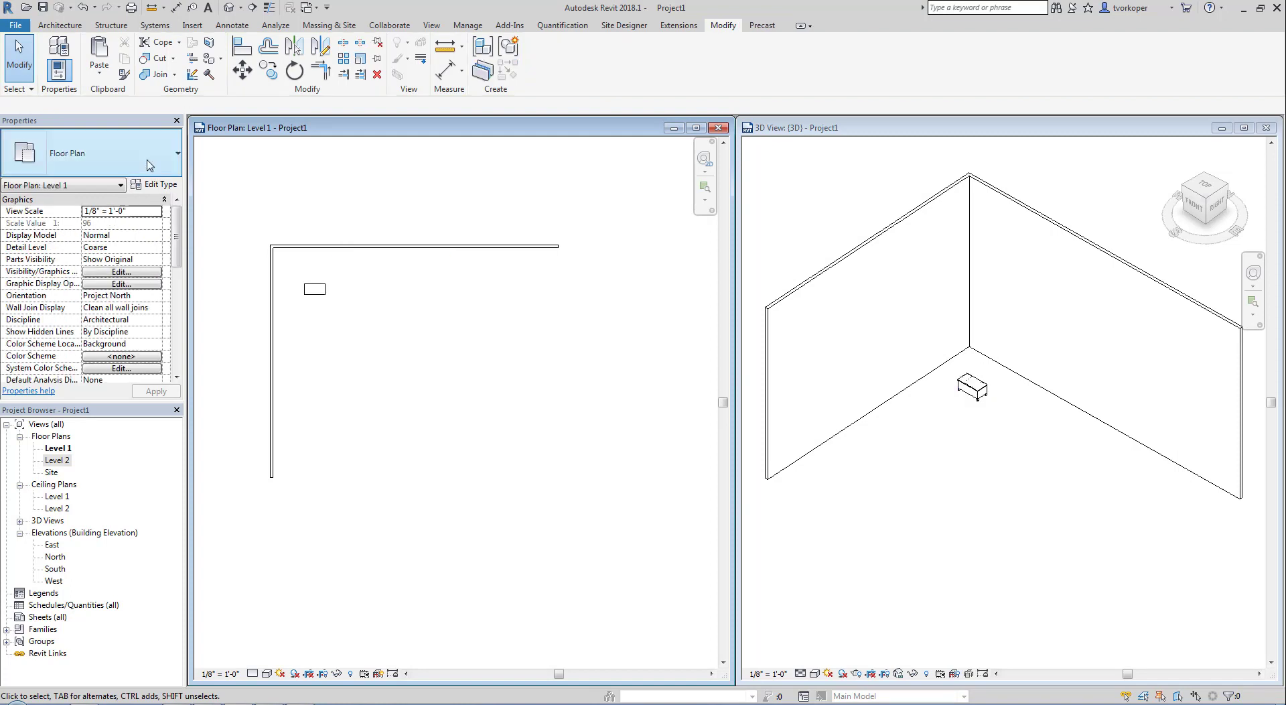
{"action": "left_click", "coordinate": [99, 77]}
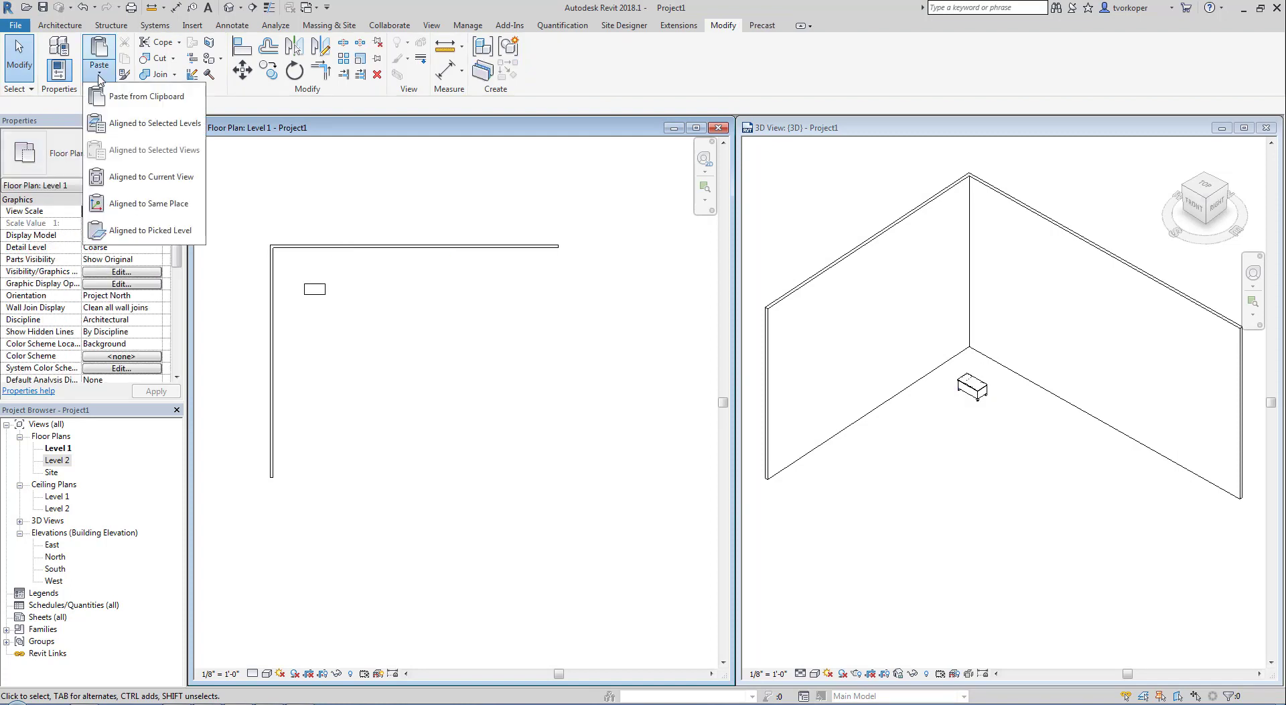
{"action": "left_click", "coordinate": [118, 124]}
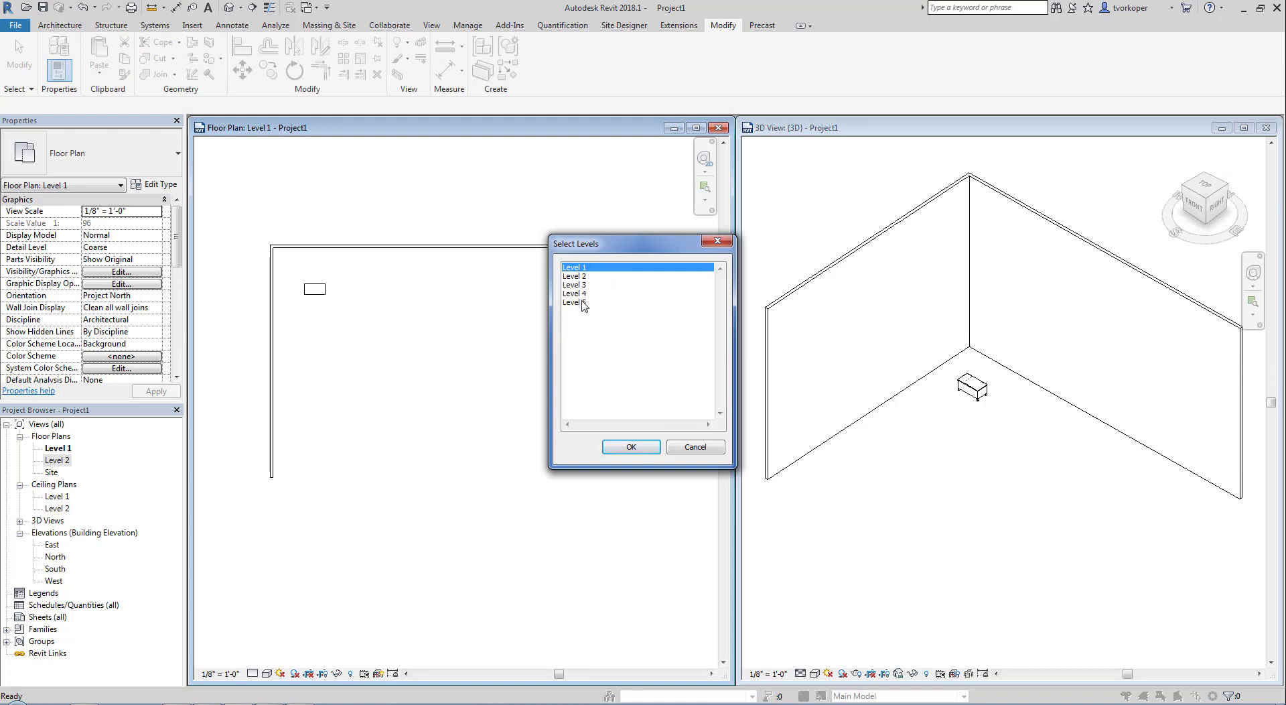
{"action": "left_click", "coordinate": [582, 303], "text": "shift"}
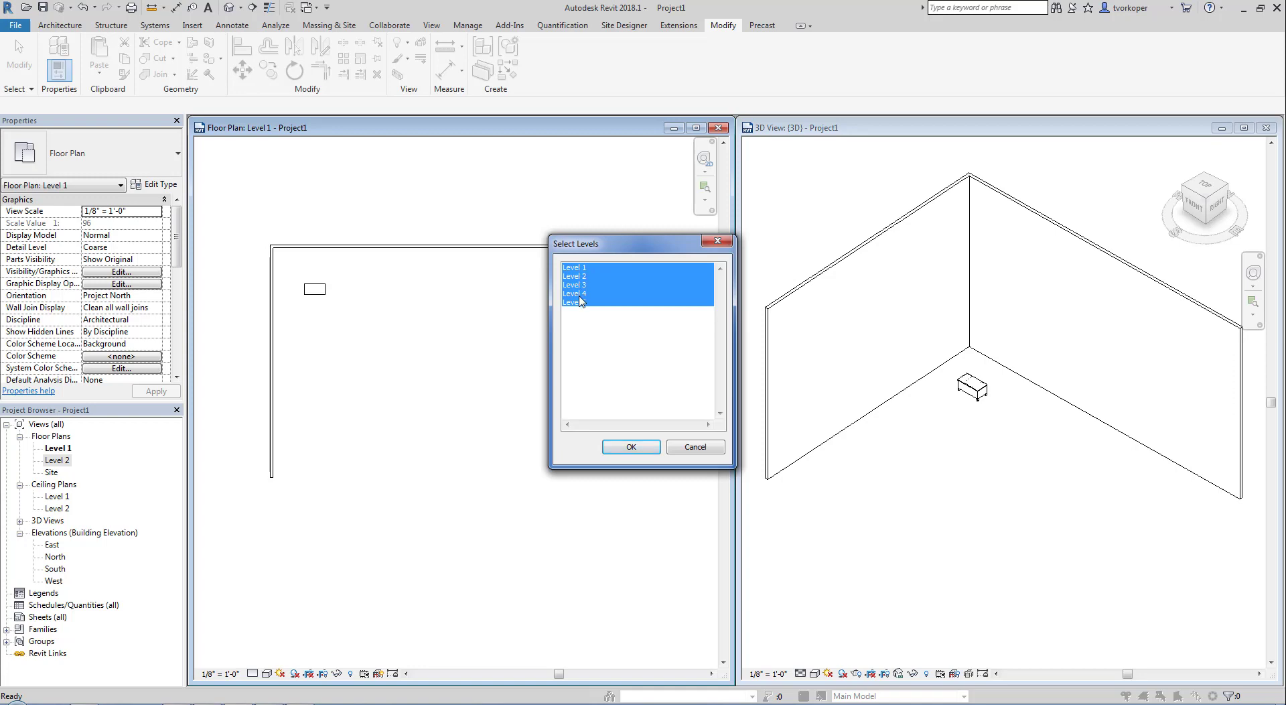
{"action": "left_click", "coordinate": [623, 447]}
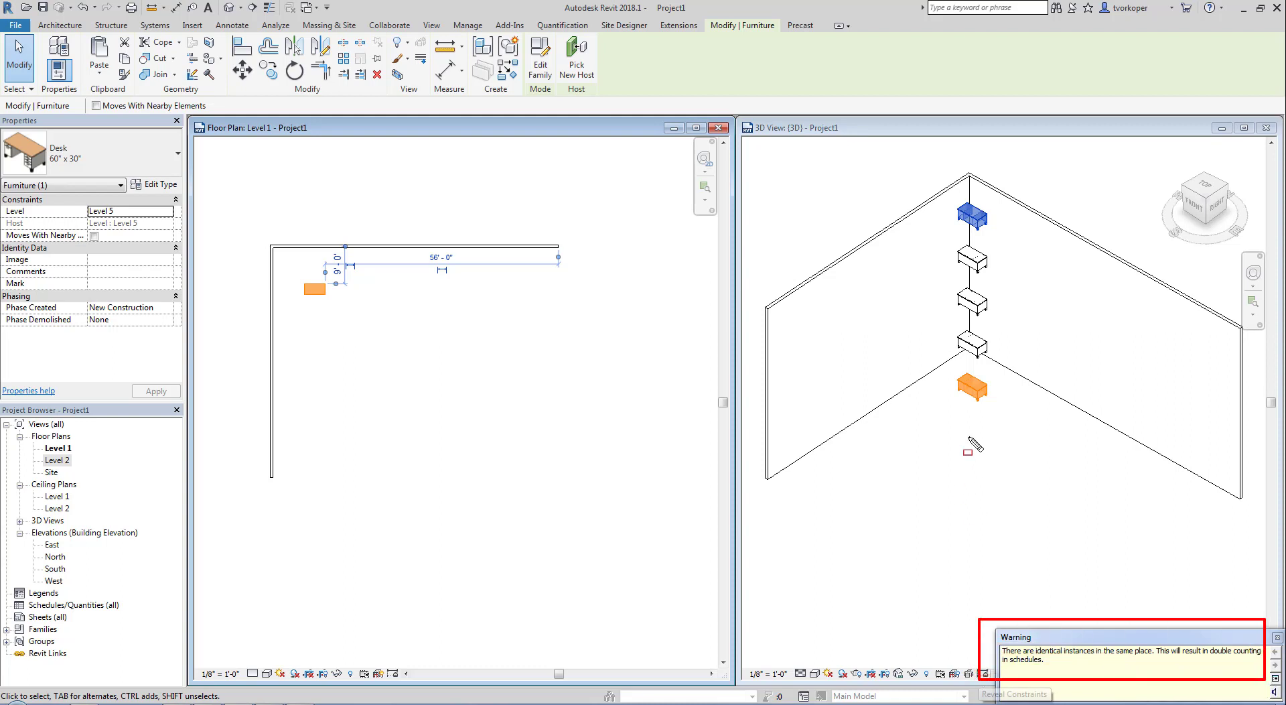
Dismiss the duplicate-instances warning and delete the extra desk overlapping the original on Level 1 in the 3D view
{"action": "left_click", "coordinate": [981, 400]}
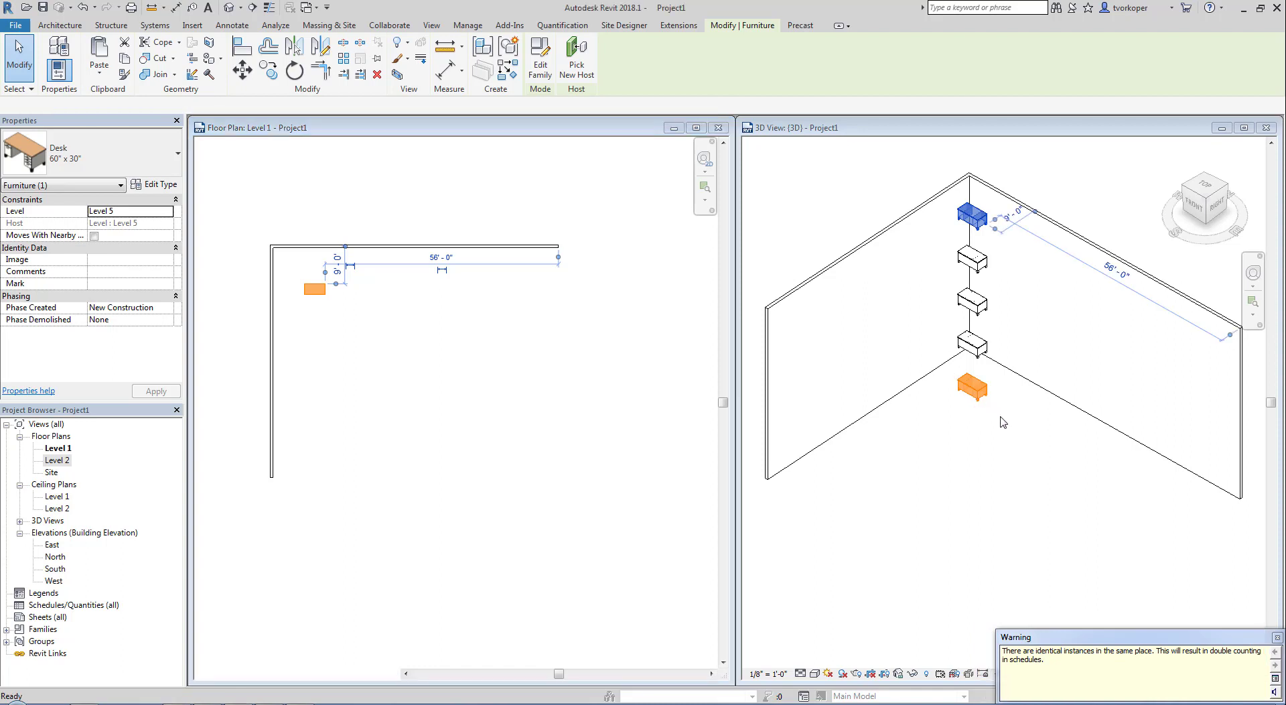
{"action": "left_click_drag", "start_coordinate": [1000, 414], "coordinate": [1006, 419]}
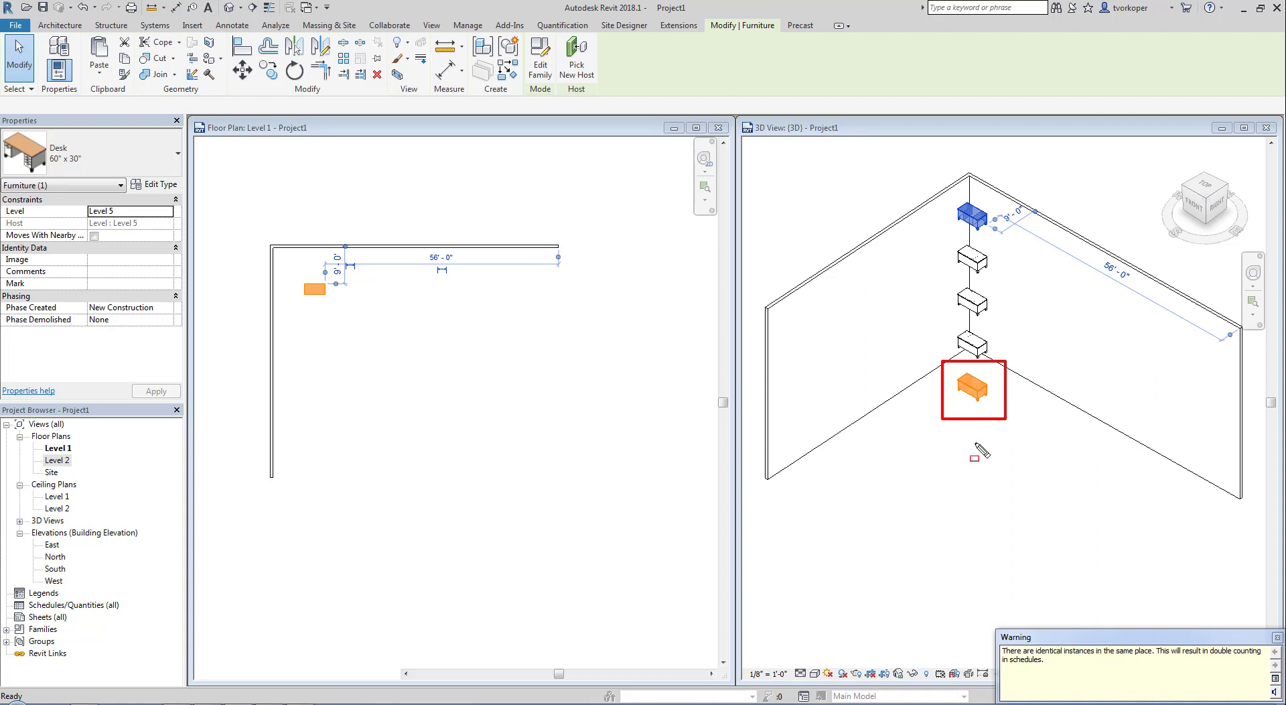
{"action": "key", "text": "Escape"}
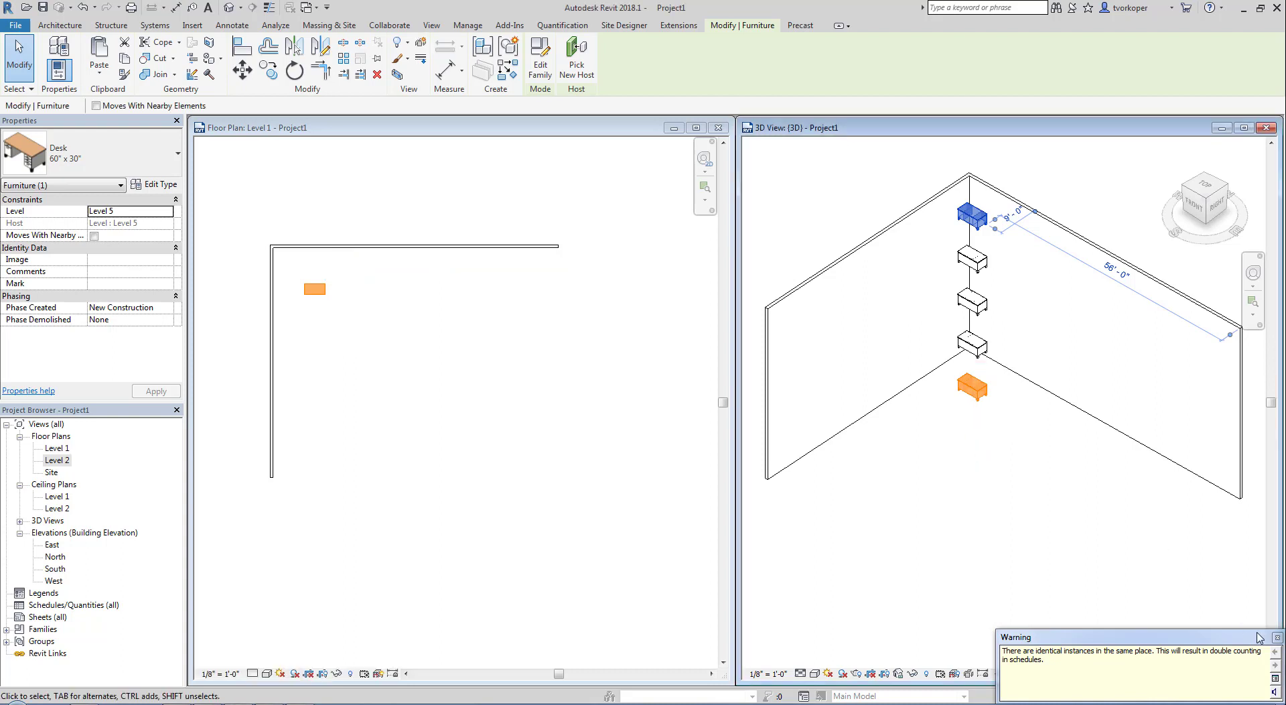
{"action": "left_click", "coordinate": [1276, 637]}
{"action": "left_click", "coordinate": [1000, 502]}
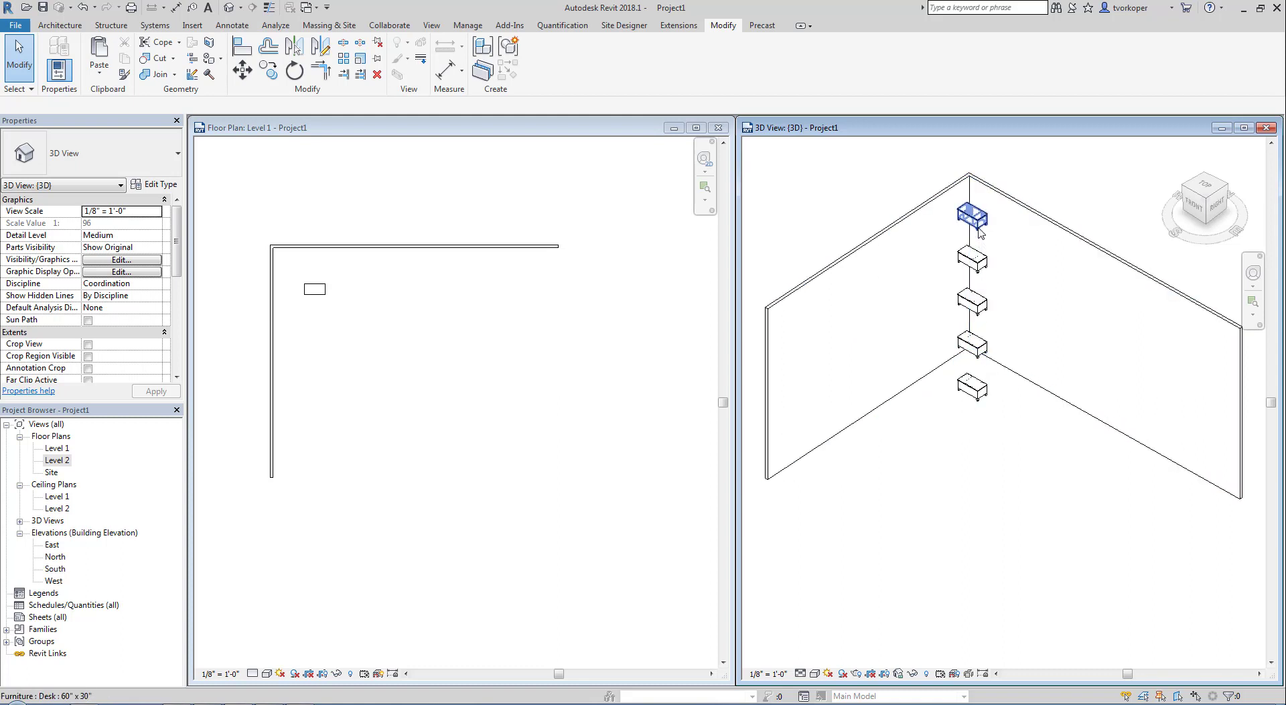
{"action": "left_click", "coordinate": [974, 387]}
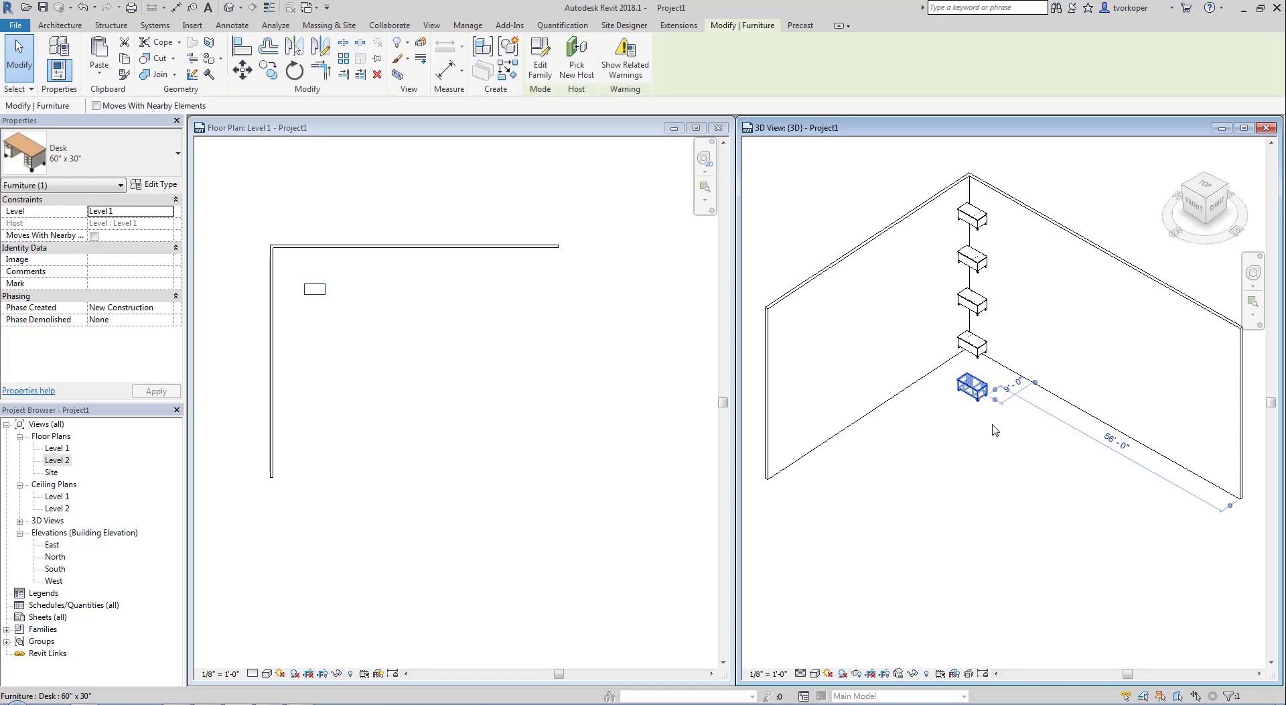
{"action": "left_click", "coordinate": [1001, 515]}
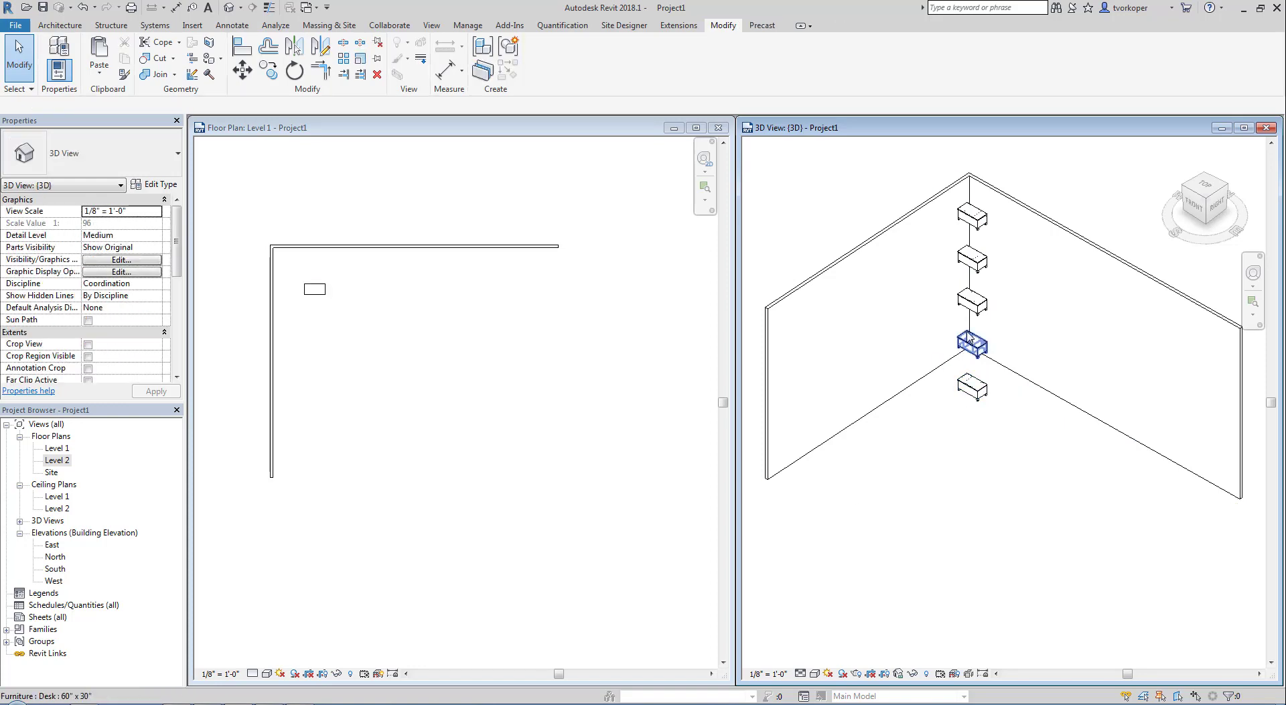
{"action": "left_click", "coordinate": [972, 387]}
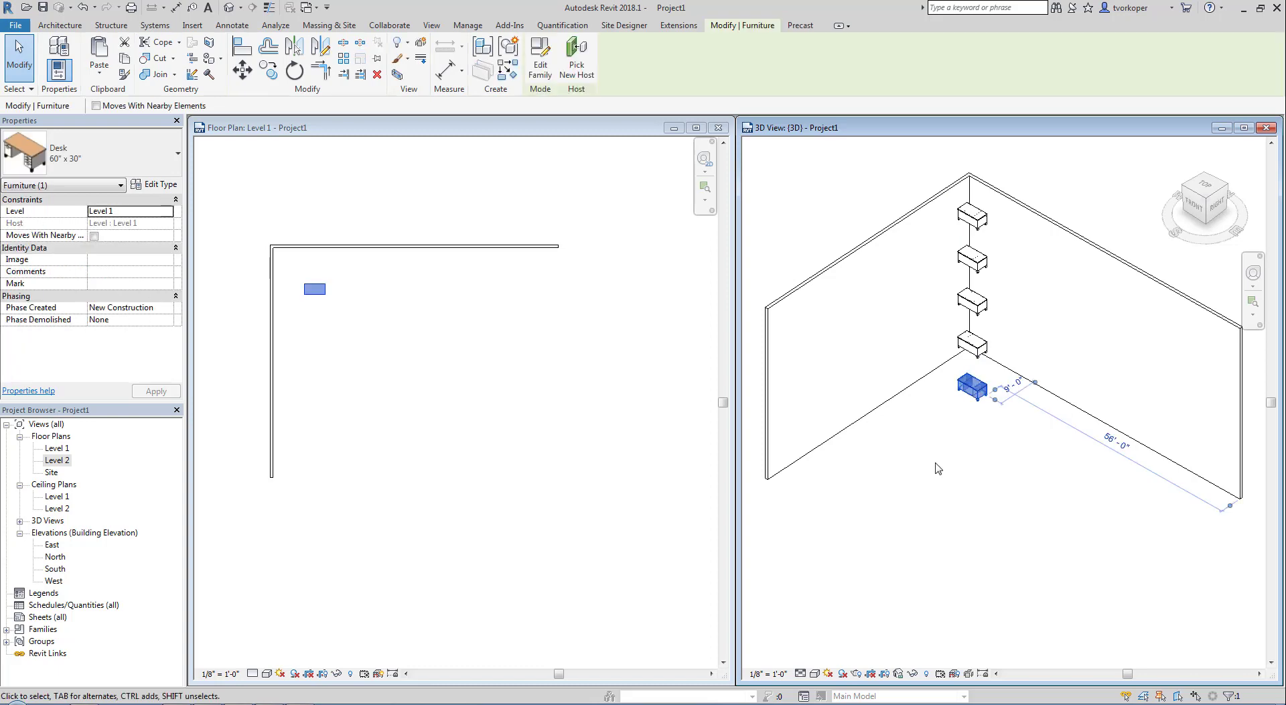
Delete the four pasted desks above the original in the 3D view, on Levels 5, 4, 3 and 2
{"action": "left_click", "coordinate": [753, 359]}
{"action": "left_click", "coordinate": [975, 223]}
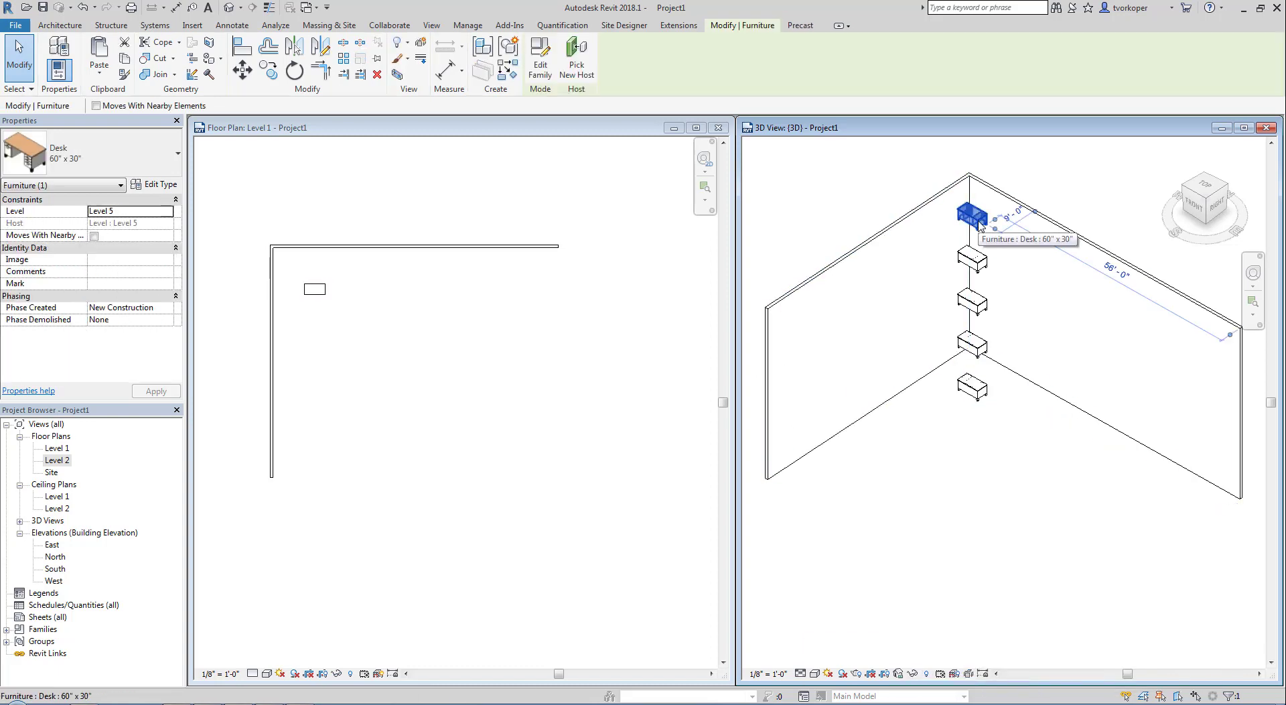
{"action": "key", "text": "Delete"}
{"action": "left_click", "coordinate": [977, 269]}
{"action": "key", "text": "Delete"}
{"action": "left_click", "coordinate": [972, 303]}
{"action": "key", "text": "Delete"}
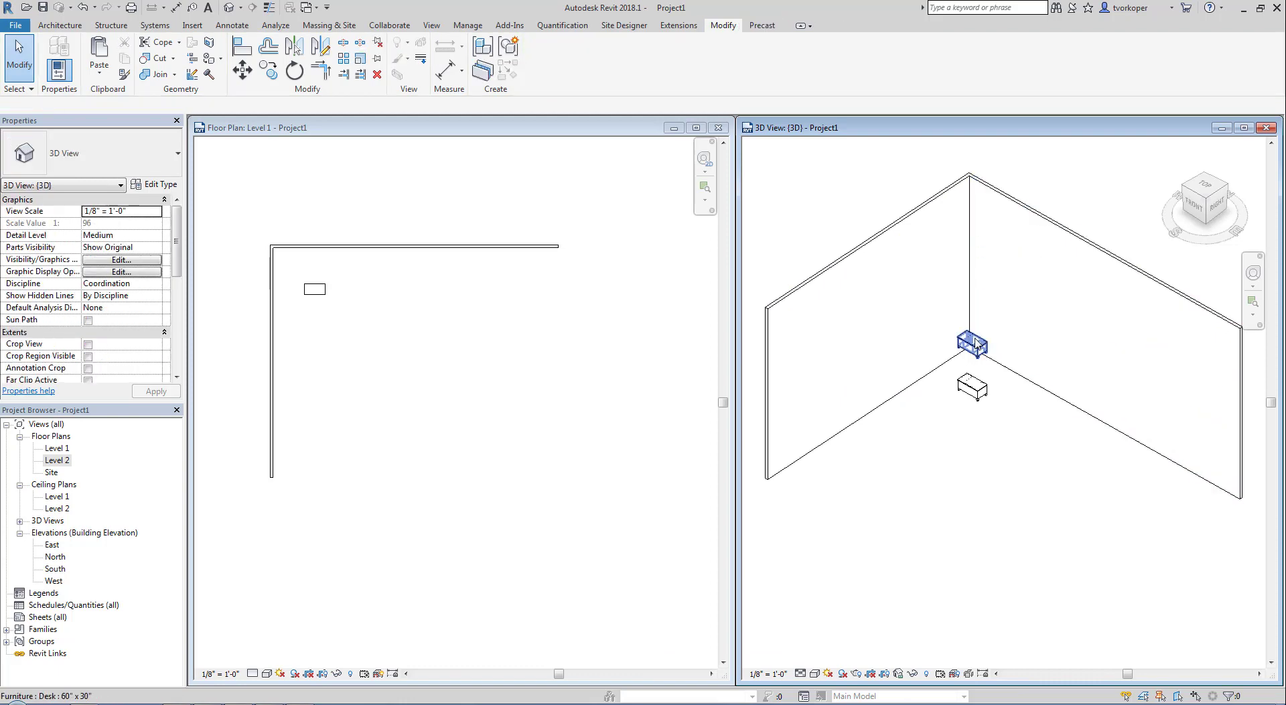
{"action": "left_click", "coordinate": [973, 343]}
{"action": "key", "text": "Delete"}
Paste the Level 1 desk aligned to selected levels, choosing only Level 2 through Level 5, and undo the paste
{"action": "left_click", "coordinate": [426, 348]}
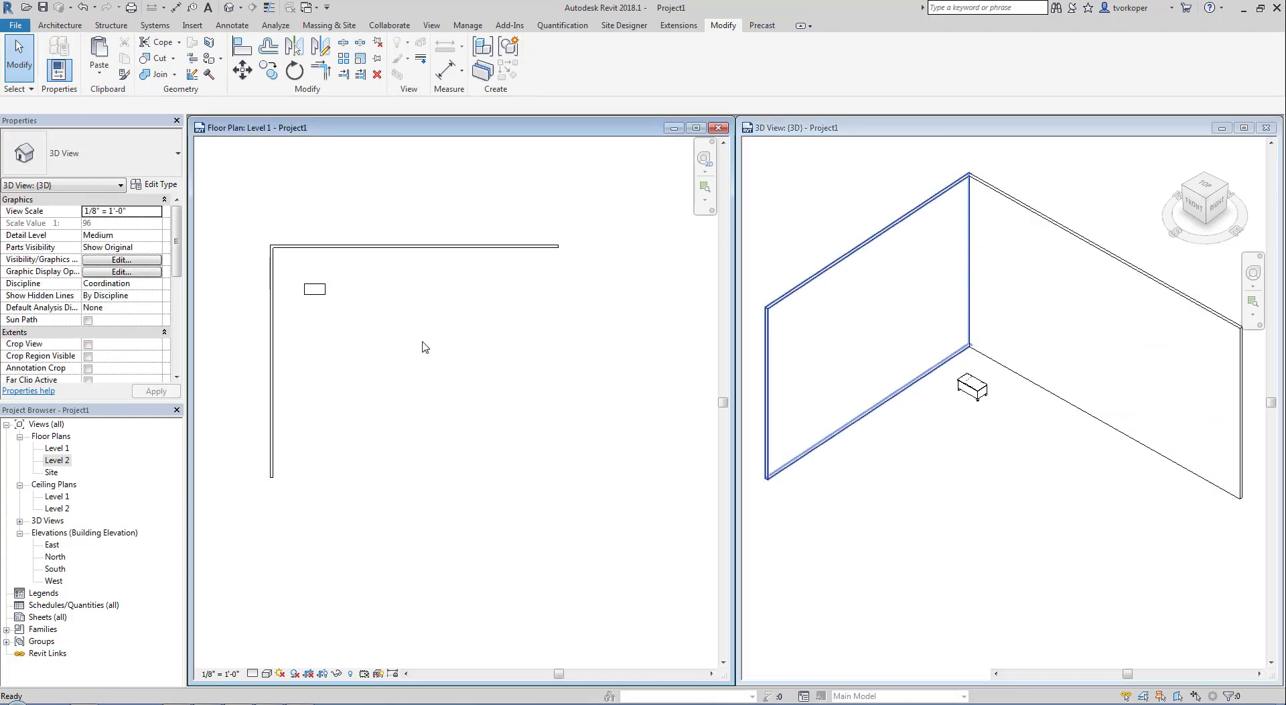
{"action": "left_click", "coordinate": [326, 292]}
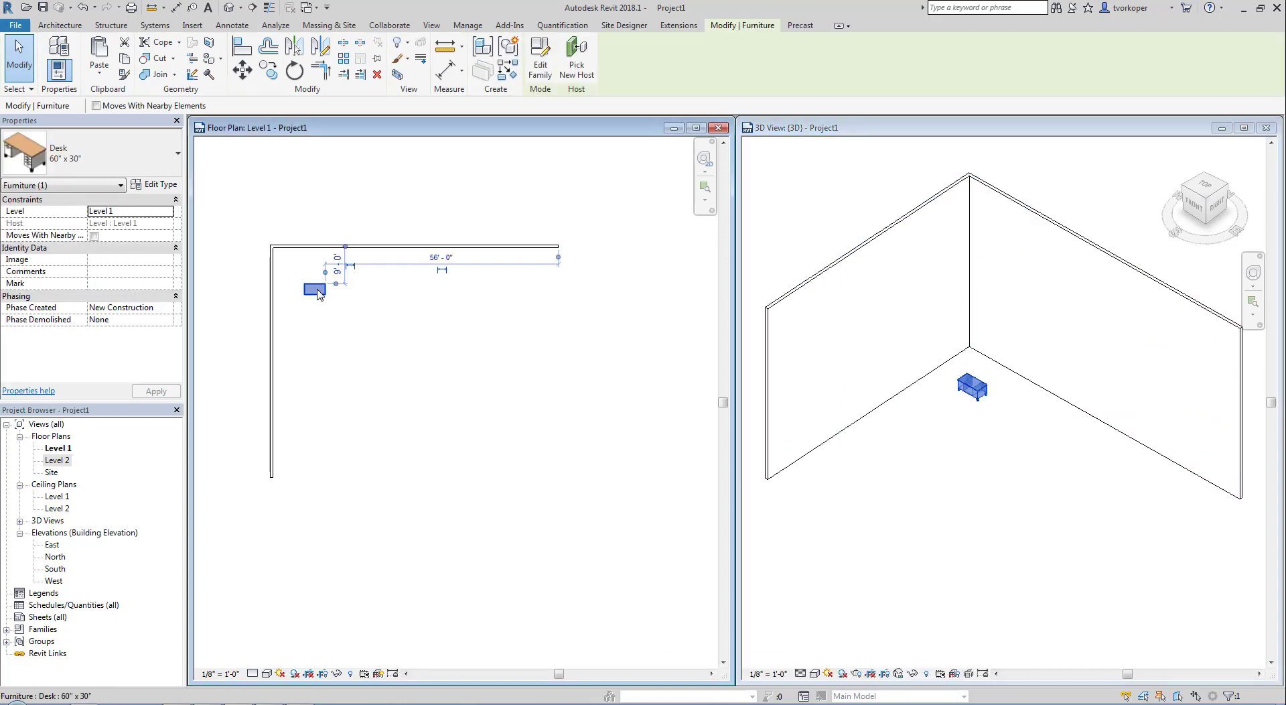
{"action": "left_click", "coordinate": [342, 383]}
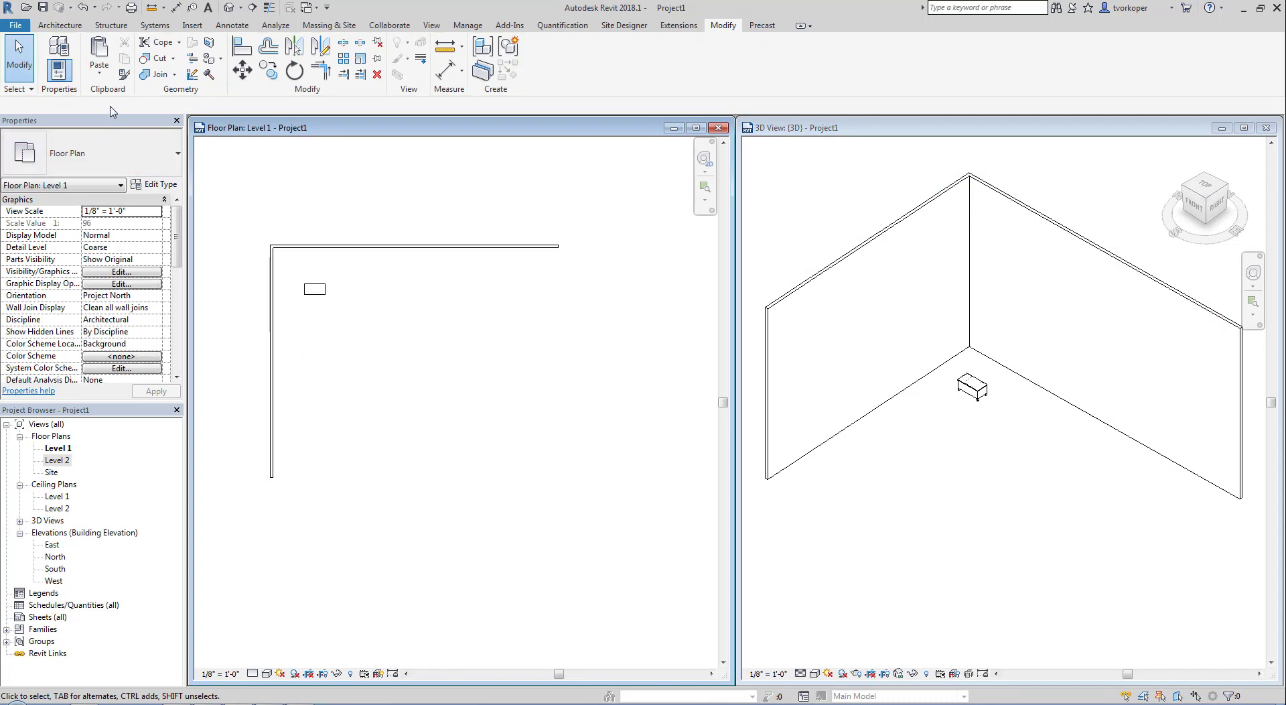
{"action": "left_click", "coordinate": [100, 69]}
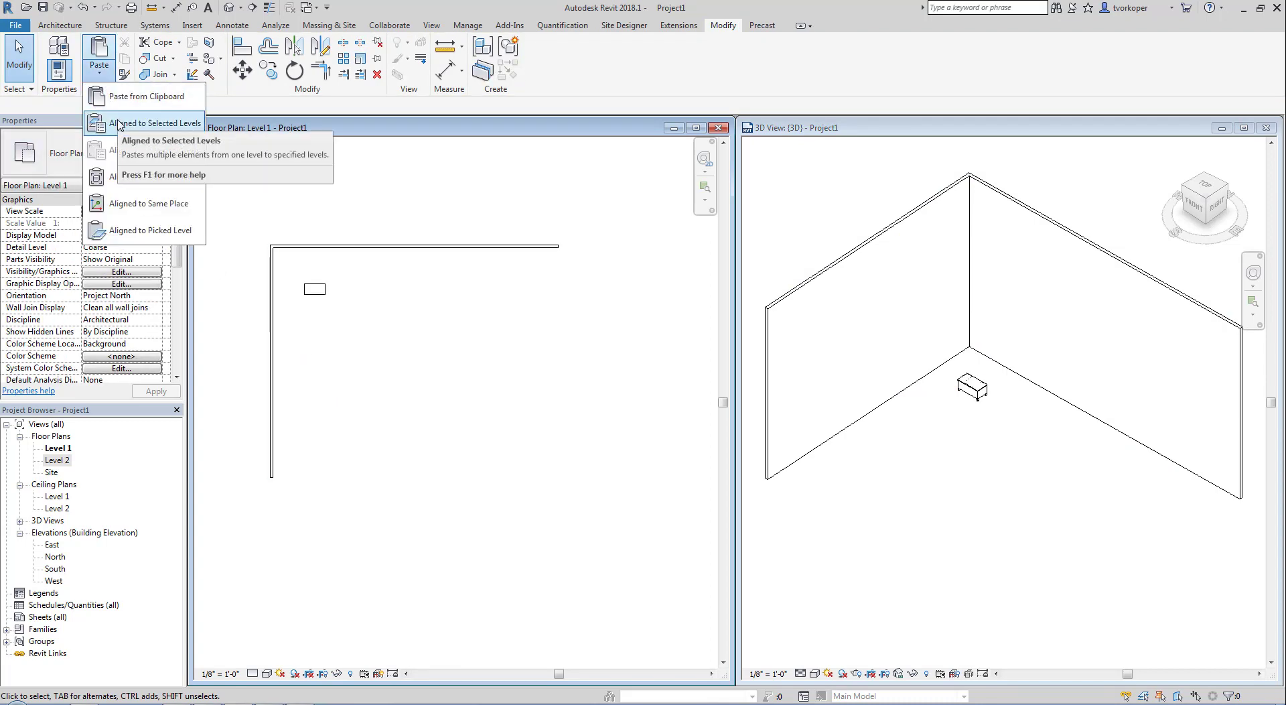
{"action": "left_click", "coordinate": [118, 125]}
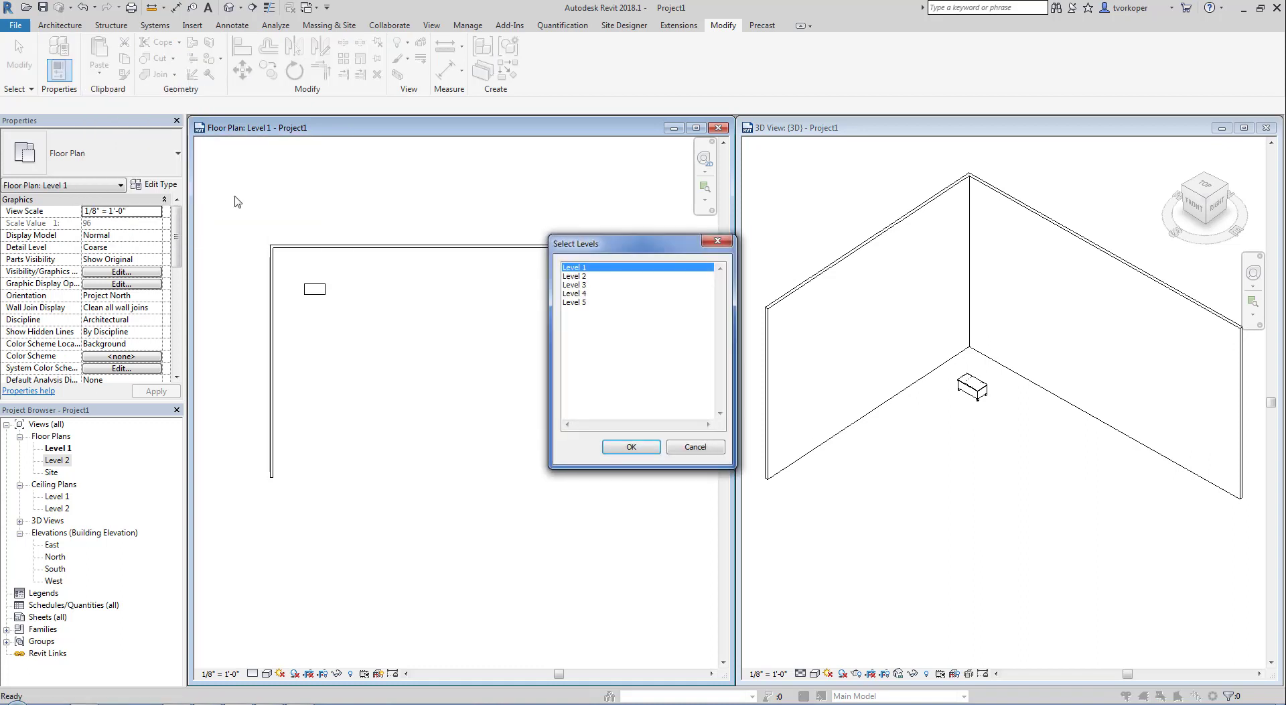
{"action": "left_click", "coordinate": [583, 276]}
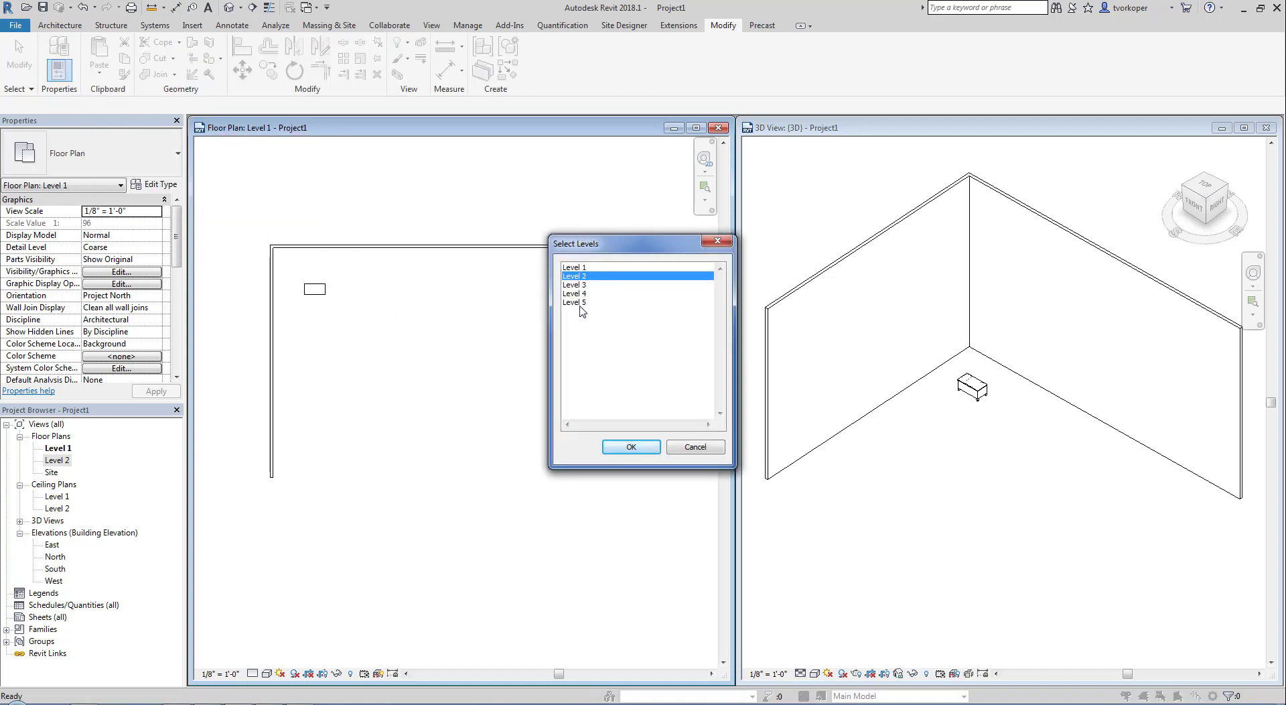
{"action": "left_click", "coordinate": [580, 303], "text": "shift"}
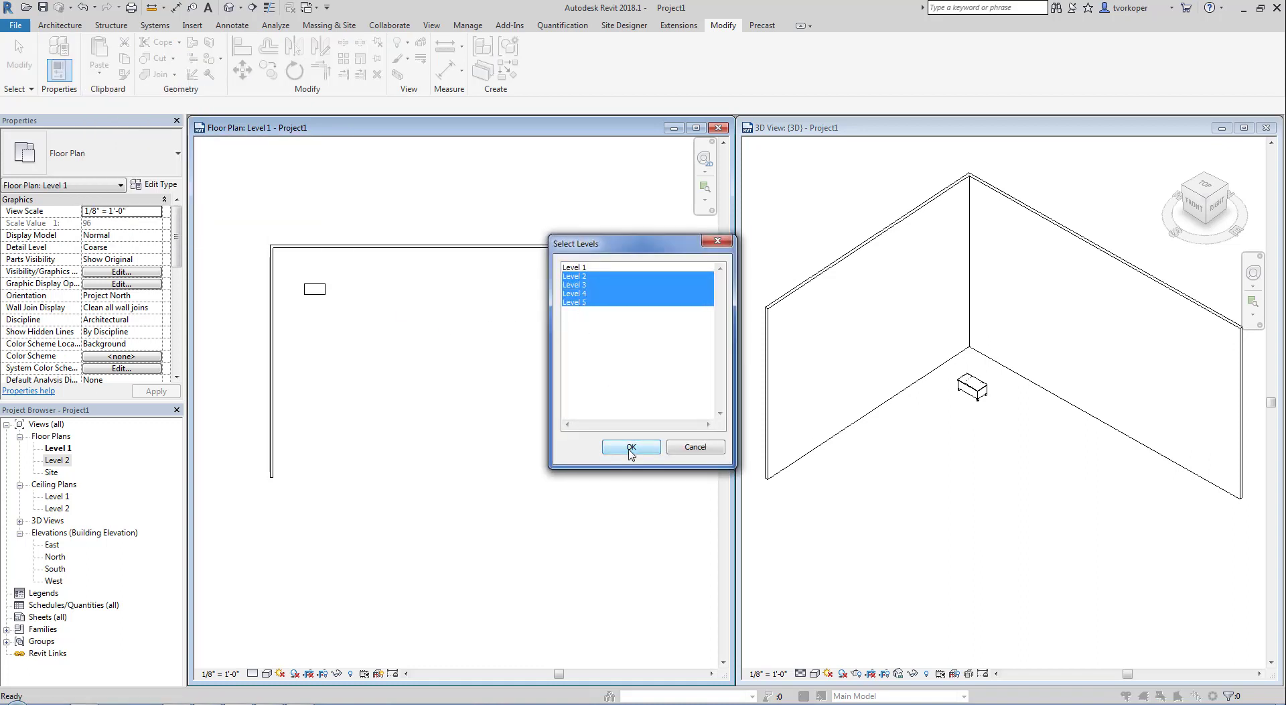
{"action": "left_click", "coordinate": [631, 447]}
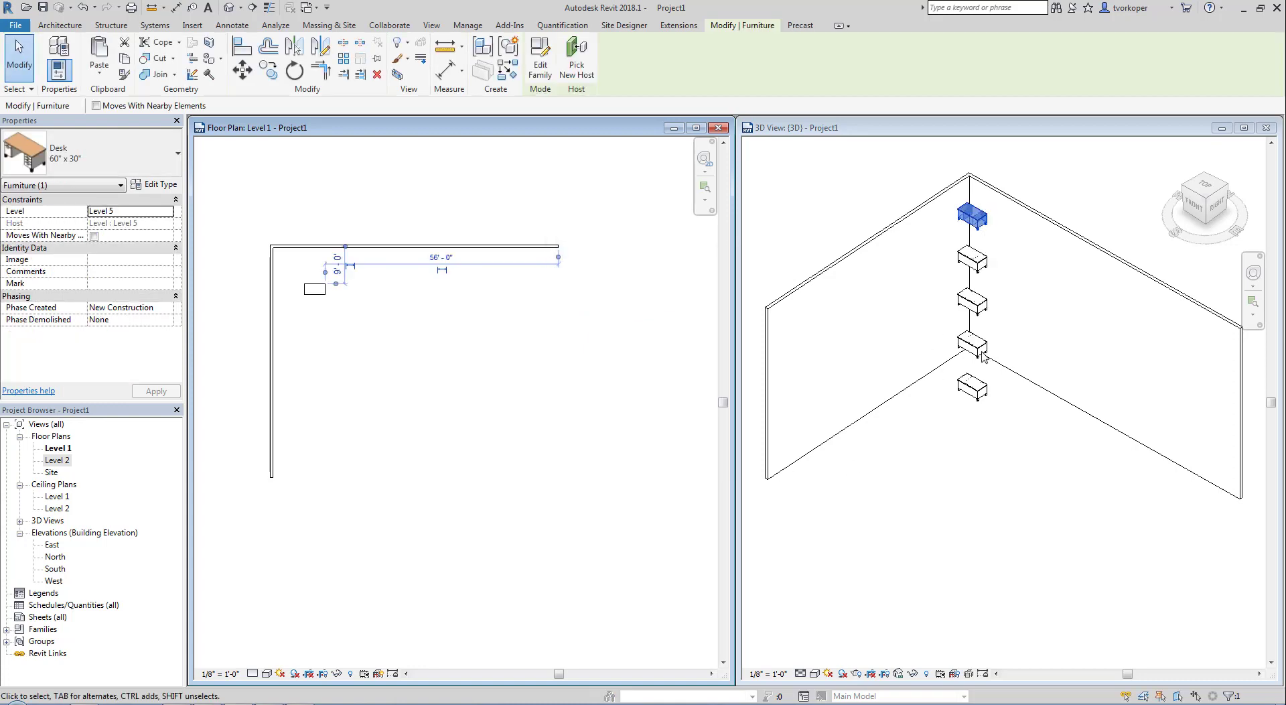
{"action": "left_click", "coordinate": [1126, 553]}
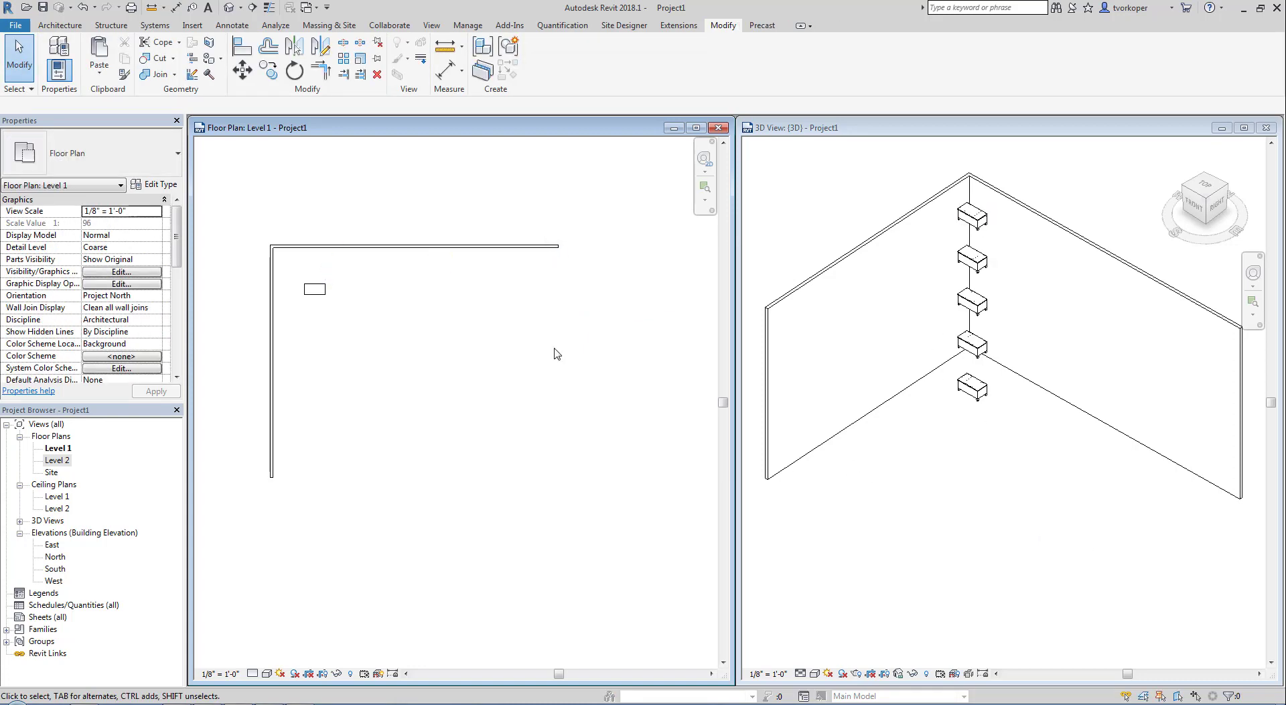
{"action": "left_click", "coordinate": [80, 10]}
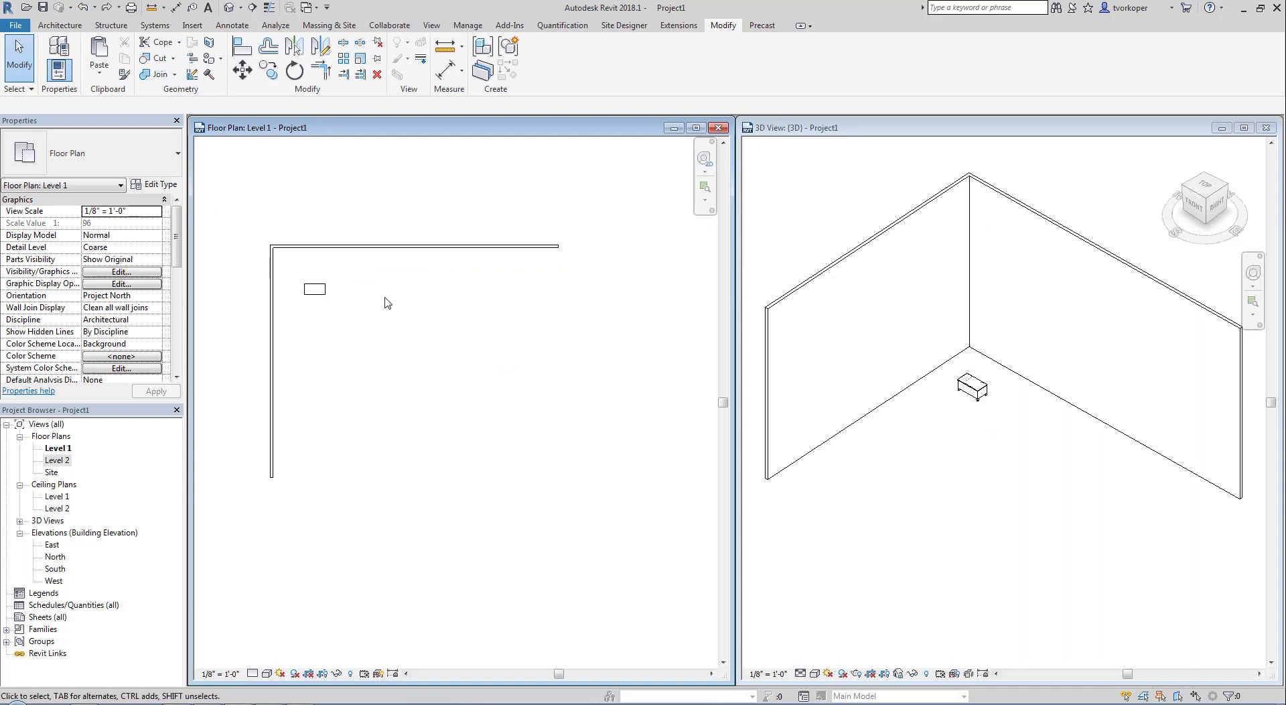
Paste the desk aligned to the same place, directly over the original in the Level 1 plan, and clear the selection
{"action": "left_click", "coordinate": [319, 290]}
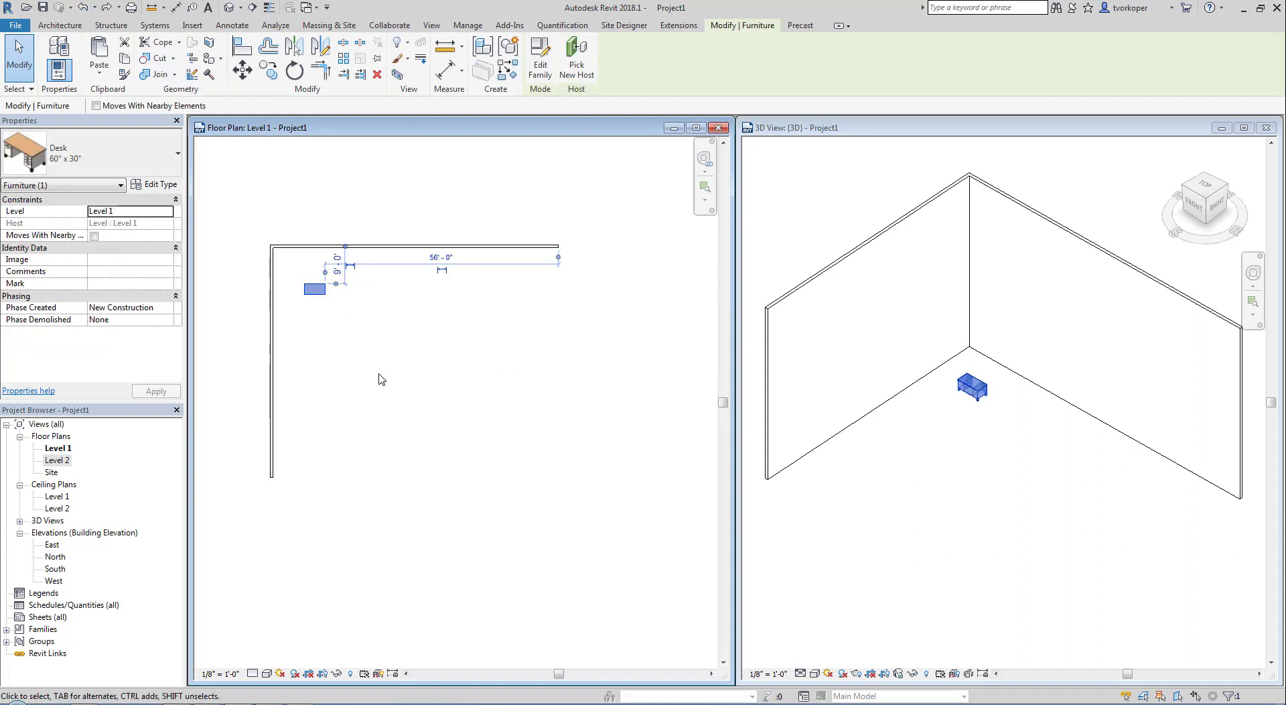
{"action": "left_click", "coordinate": [380, 376]}
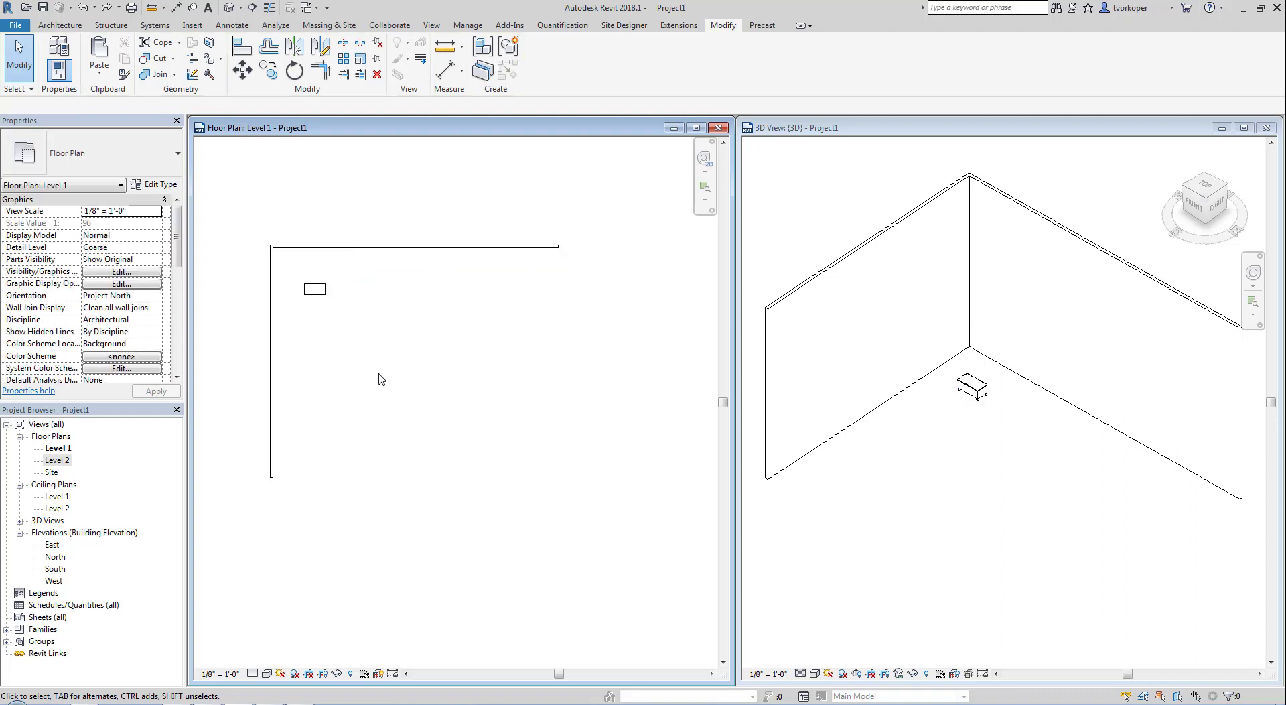
{"action": "left_click", "coordinate": [102, 75]}
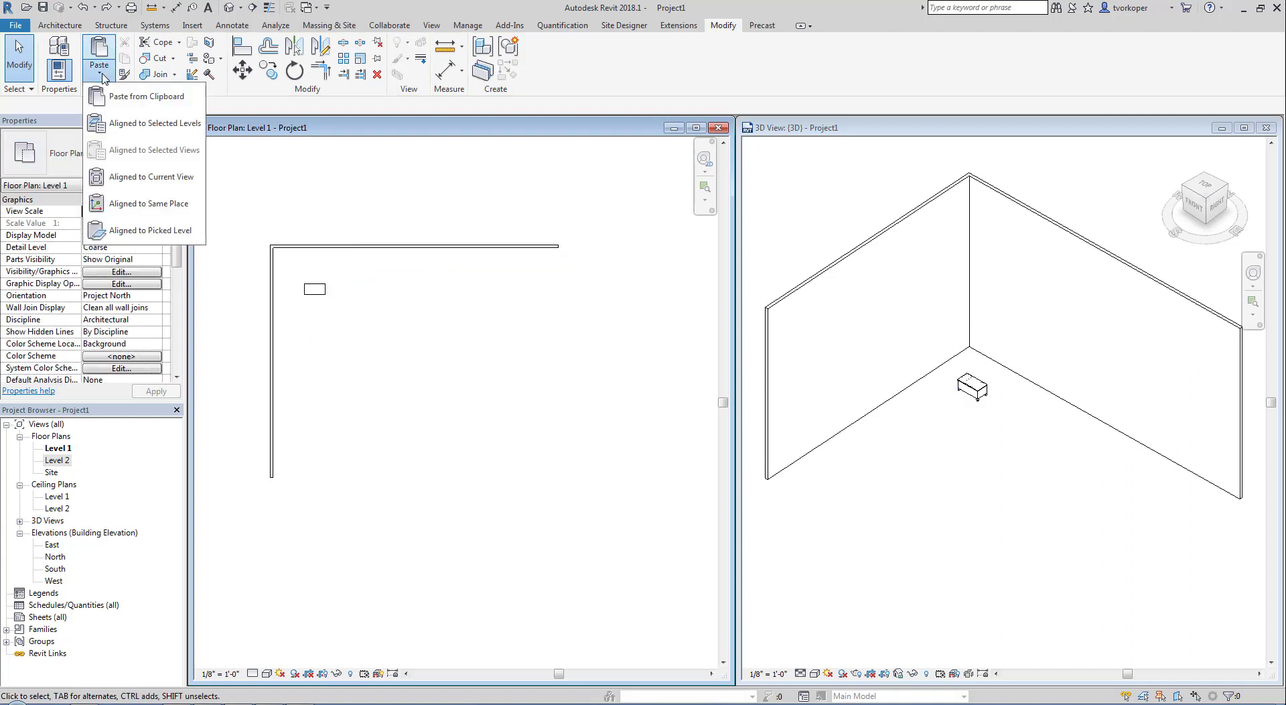
{"action": "left_click", "coordinate": [125, 204]}
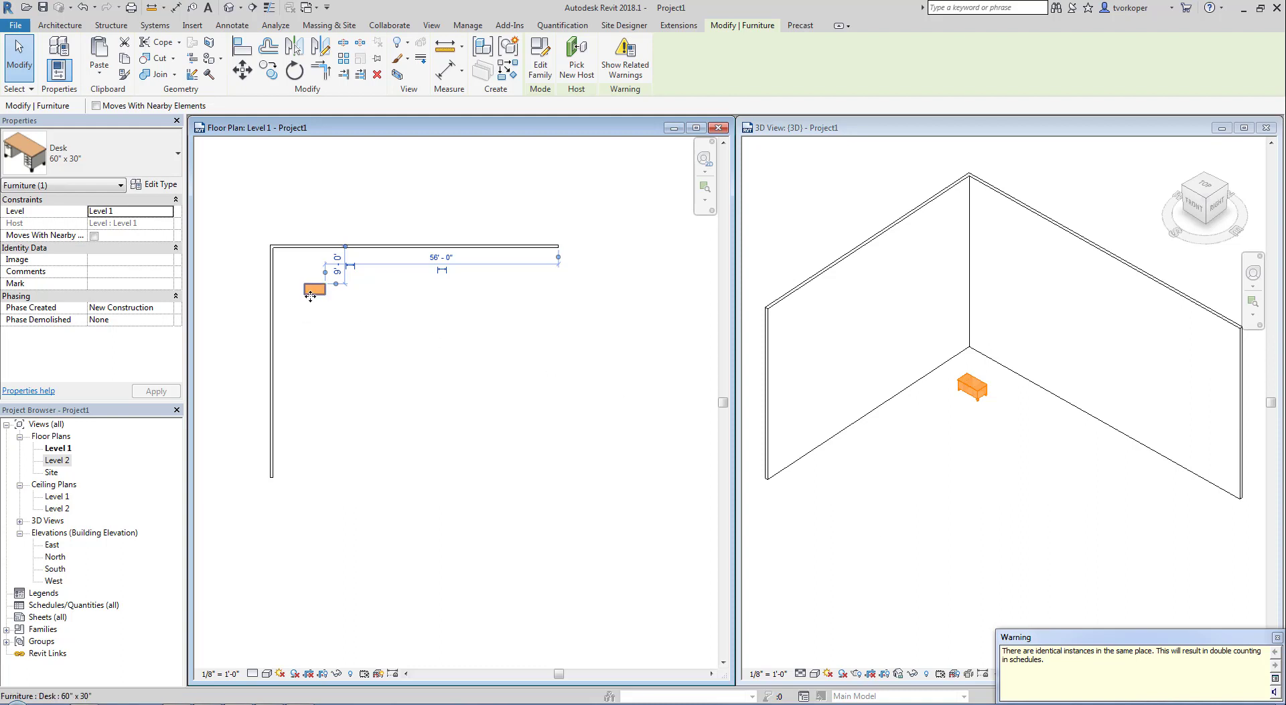
{"action": "left_click", "coordinate": [100, 70]}
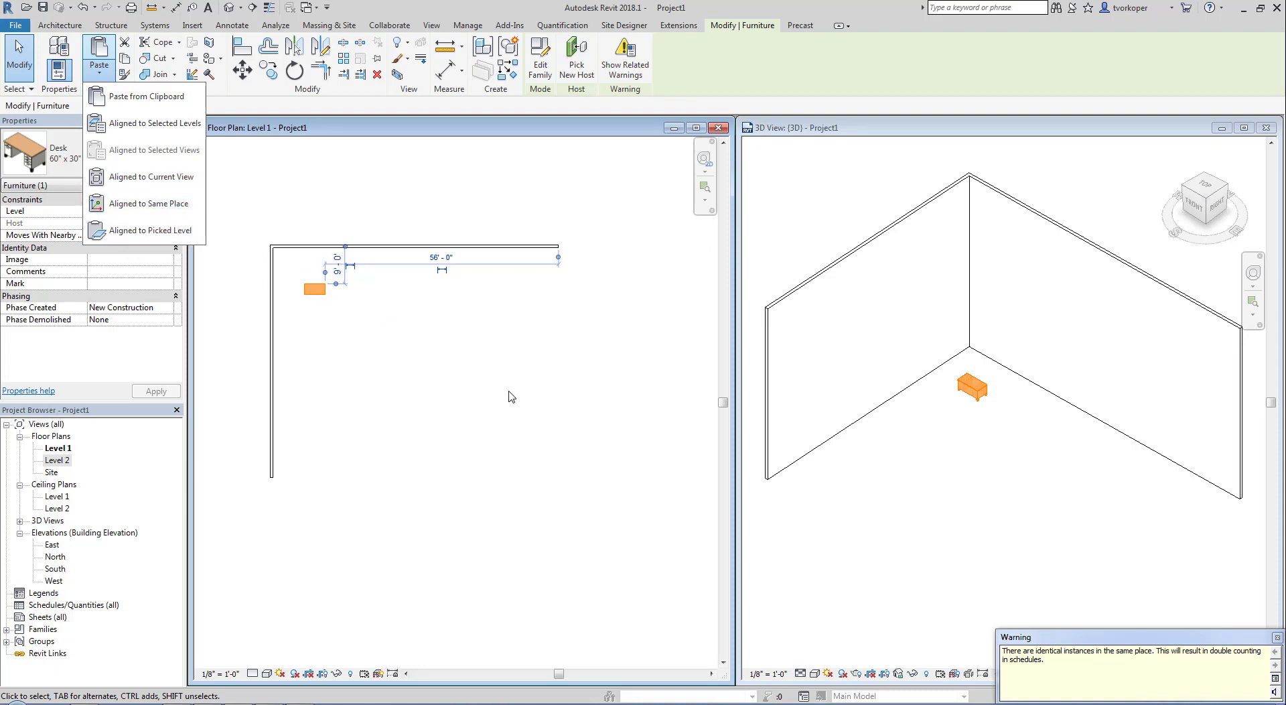
{"action": "key", "text": "Escape"}
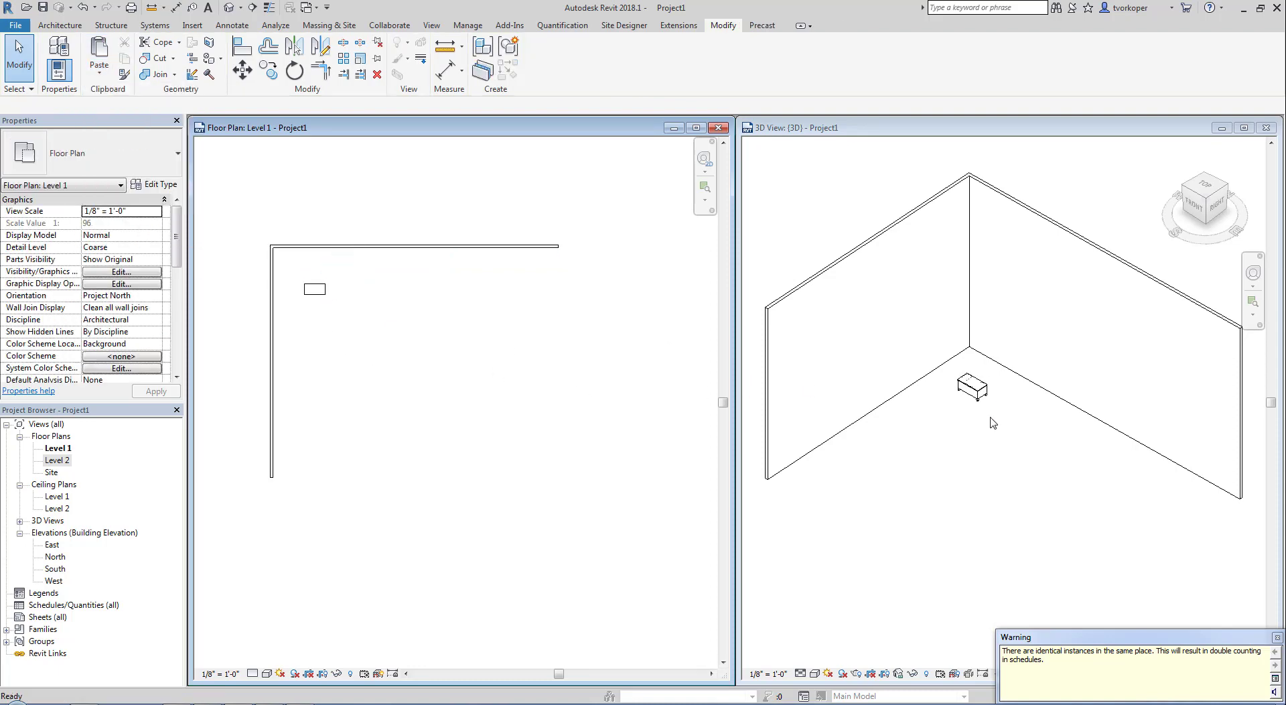
Delete the duplicate desk overlapping the original on Level 1 in the 3D view and clear the selection
{"action": "left_click", "coordinate": [980, 397]}
{"action": "left_click", "coordinate": [972, 394]}
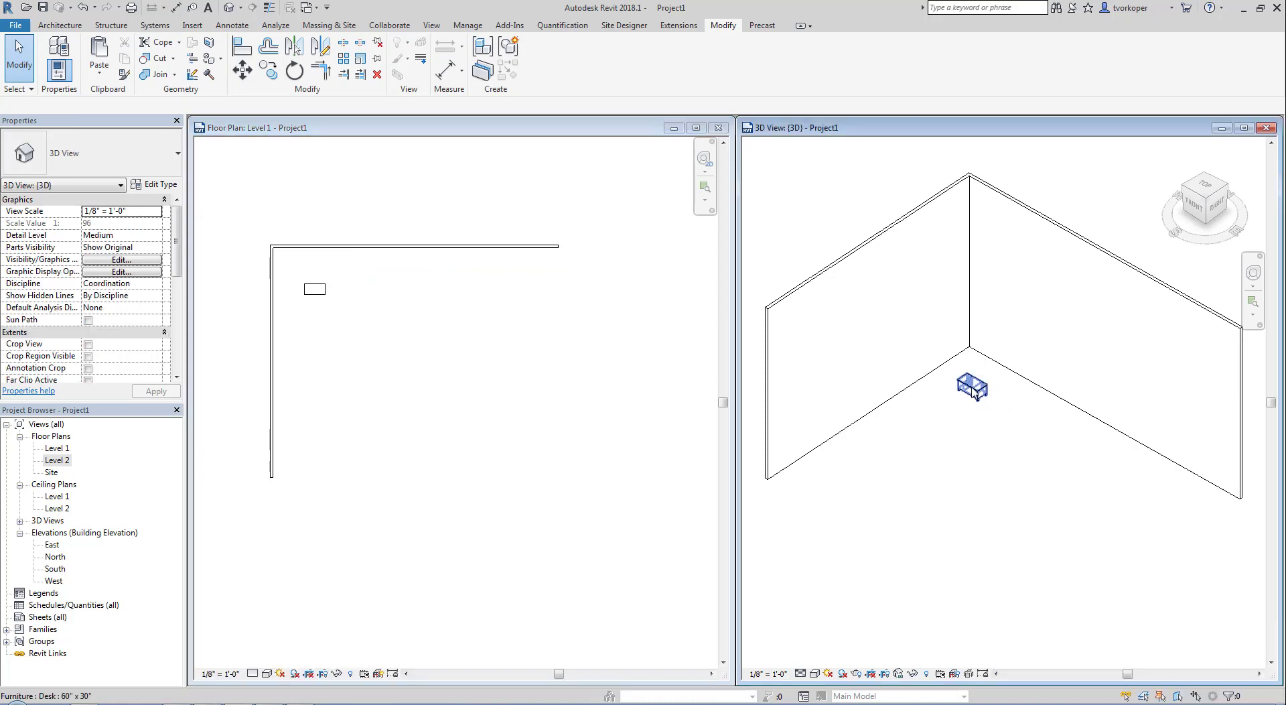
{"action": "left_click", "coordinate": [975, 473]}
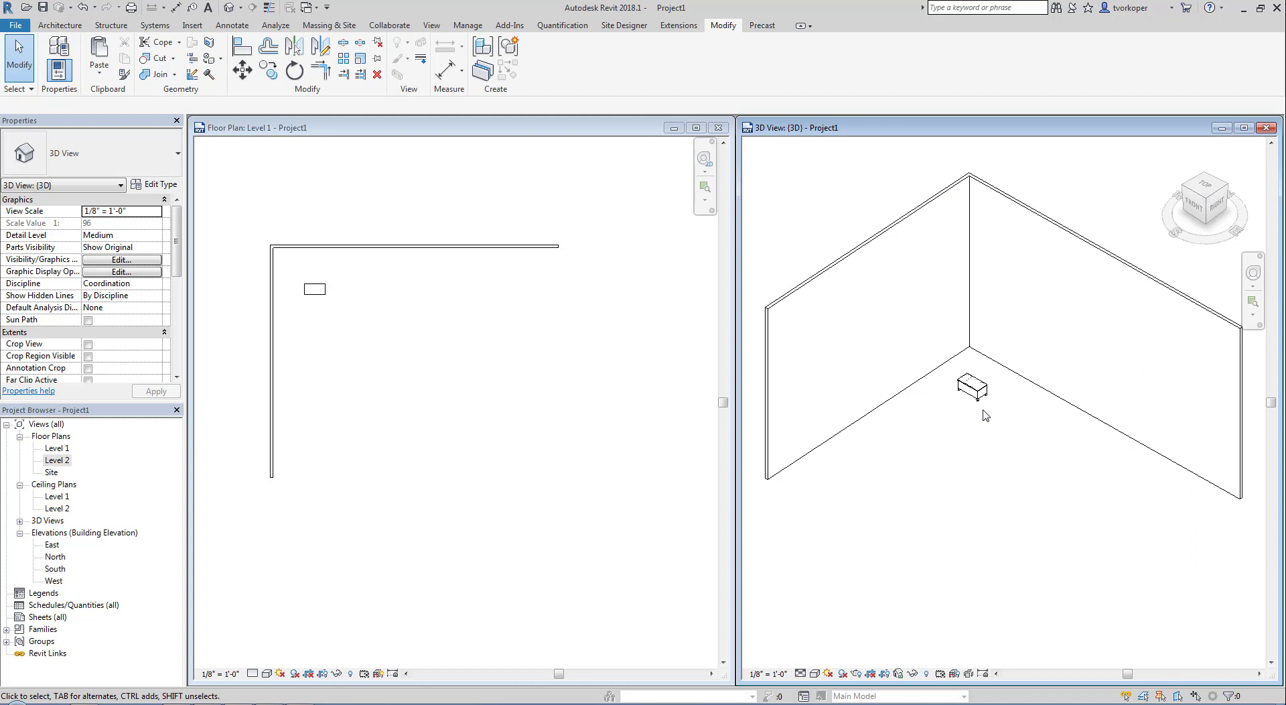
{"action": "left_click", "coordinate": [99, 70]}
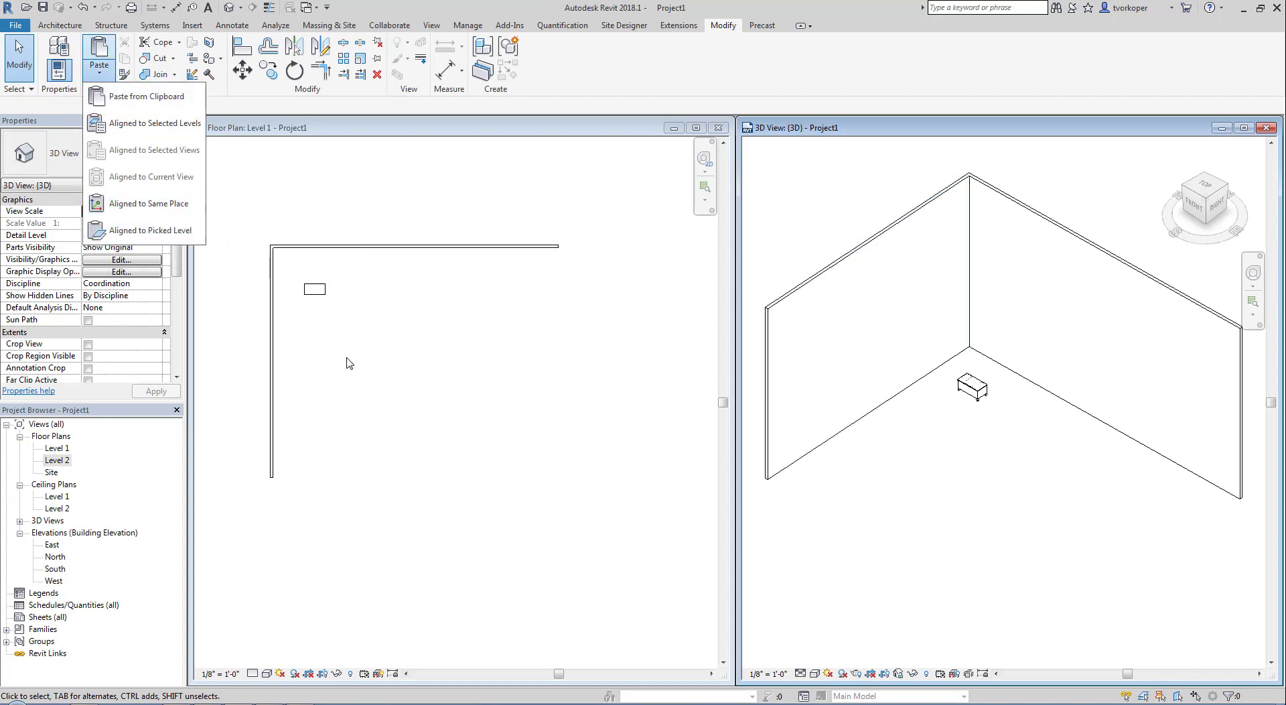
{"action": "left_click", "coordinate": [402, 383]}
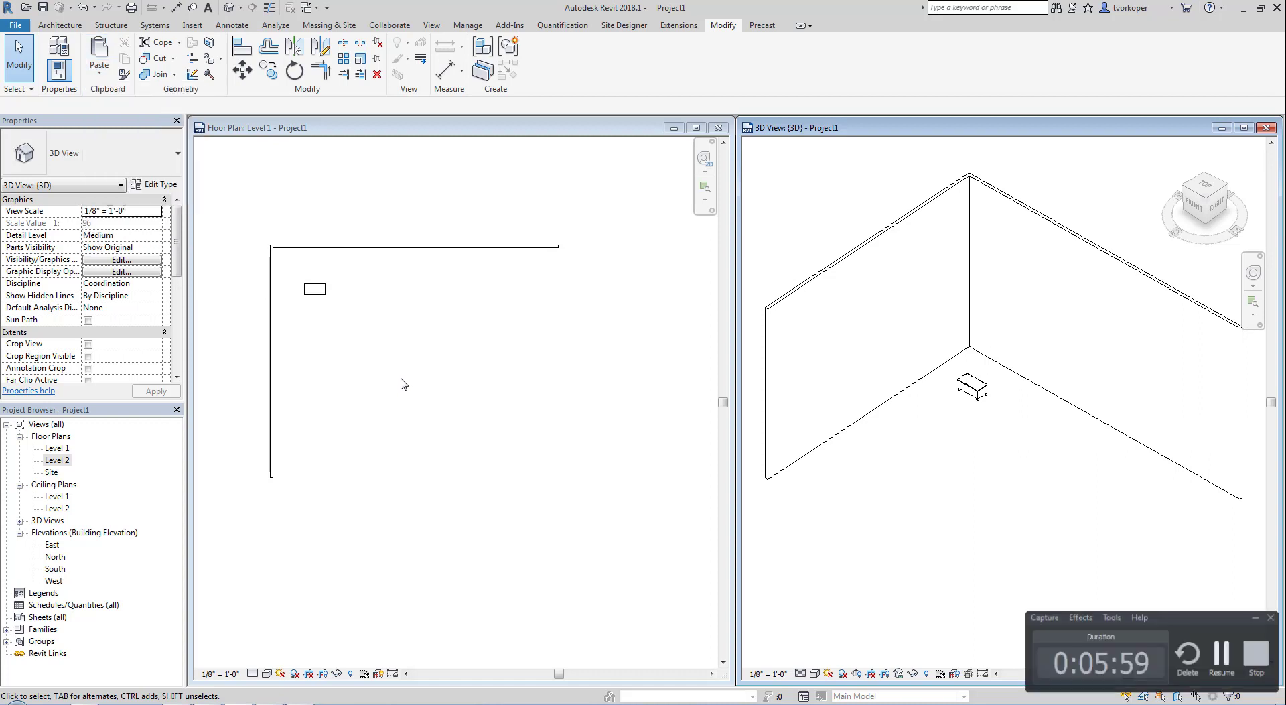
Copy the desk from the Level 1 plan and paste it into the Level 2 floor plan aligned to the current view
{"action": "left_click", "coordinate": [335, 322]}
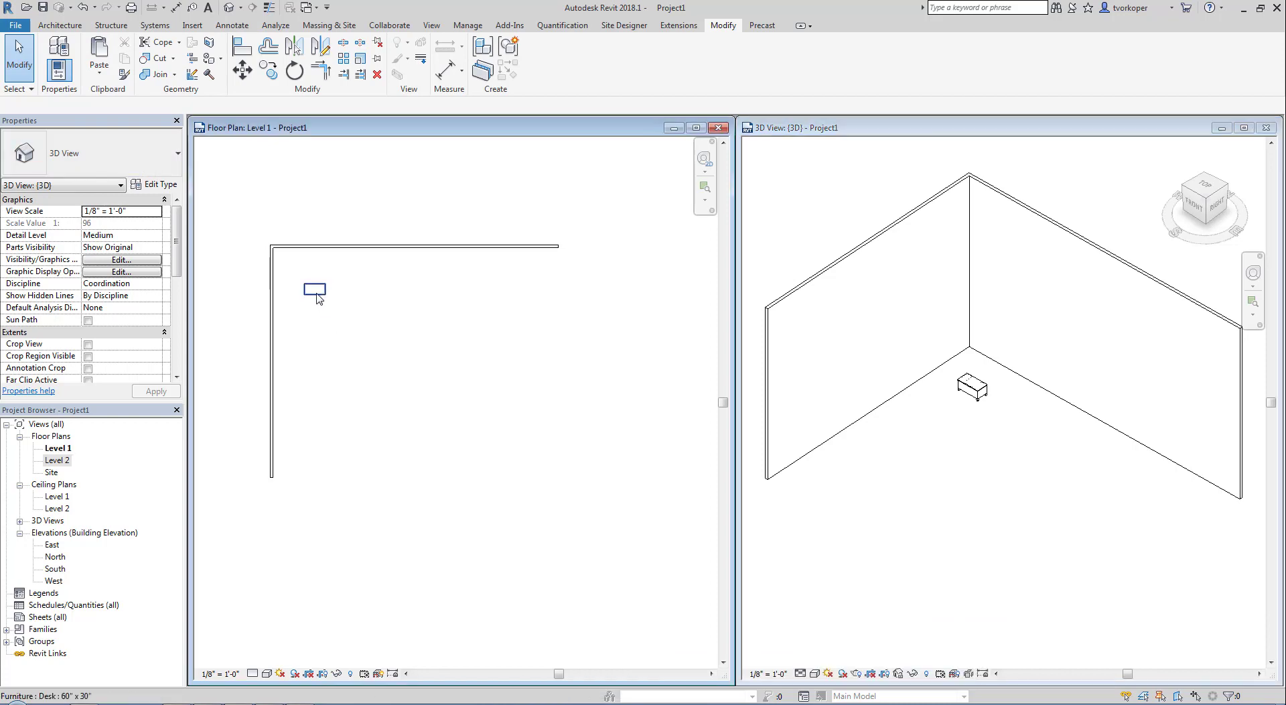
{"action": "left_click", "coordinate": [319, 291]}
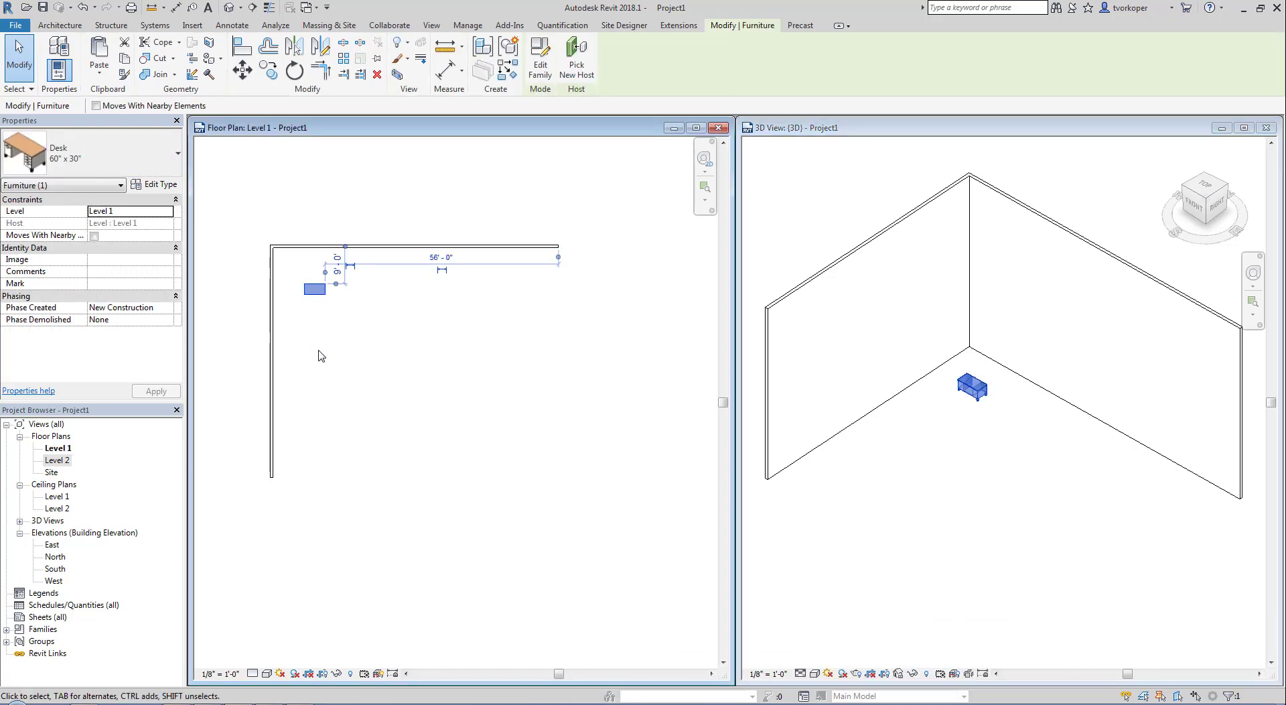
{"action": "left_click", "coordinate": [321, 355]}
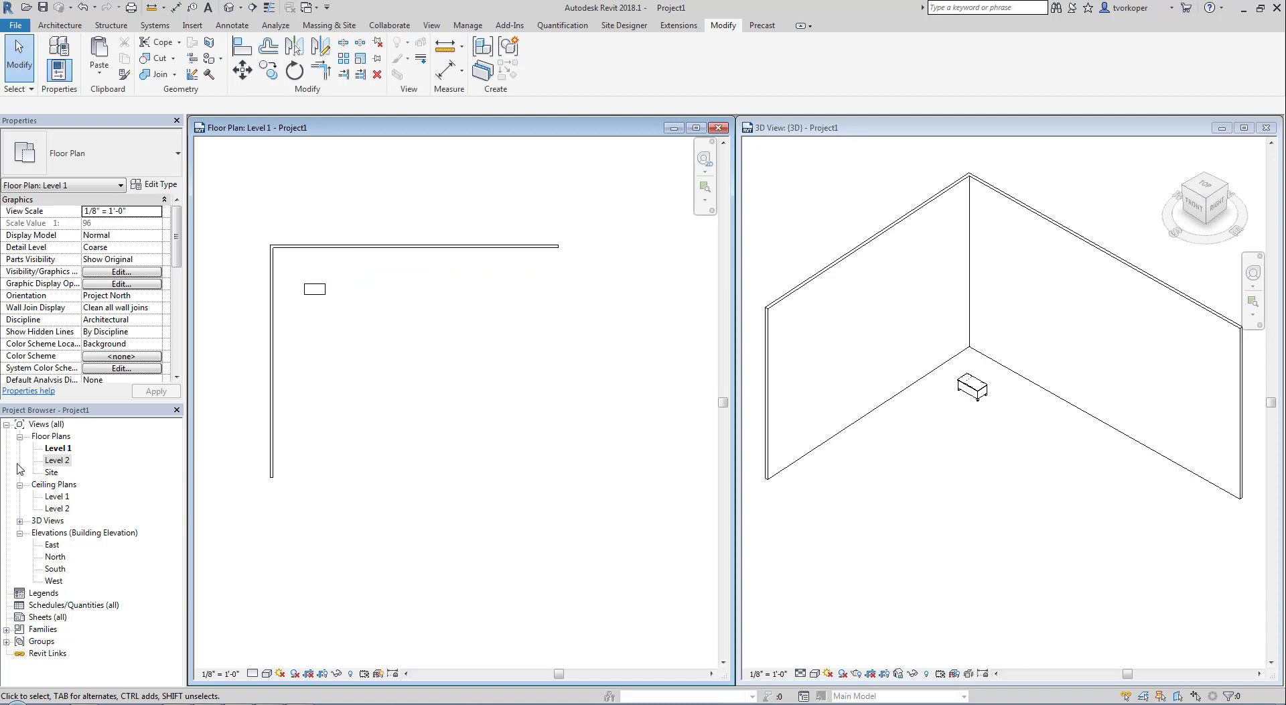
{"action": "left_click", "coordinate": [57, 460]}
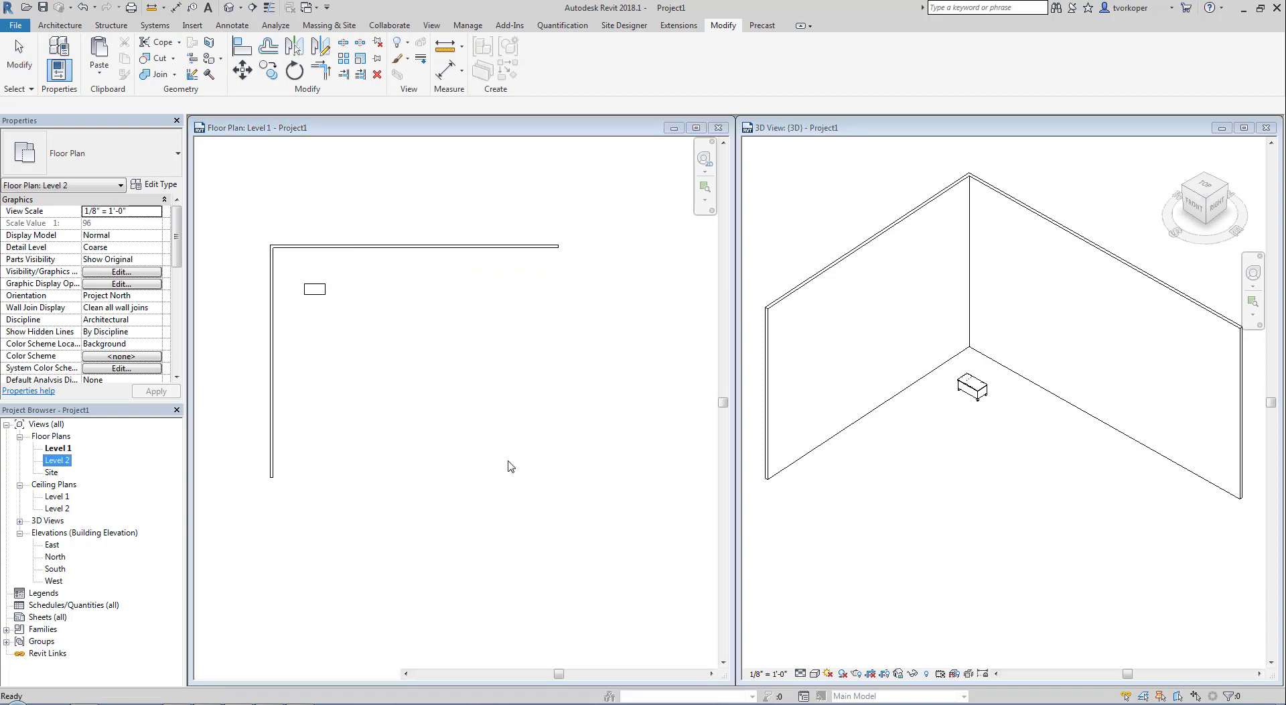
{"action": "left_click", "coordinate": [97, 84]}
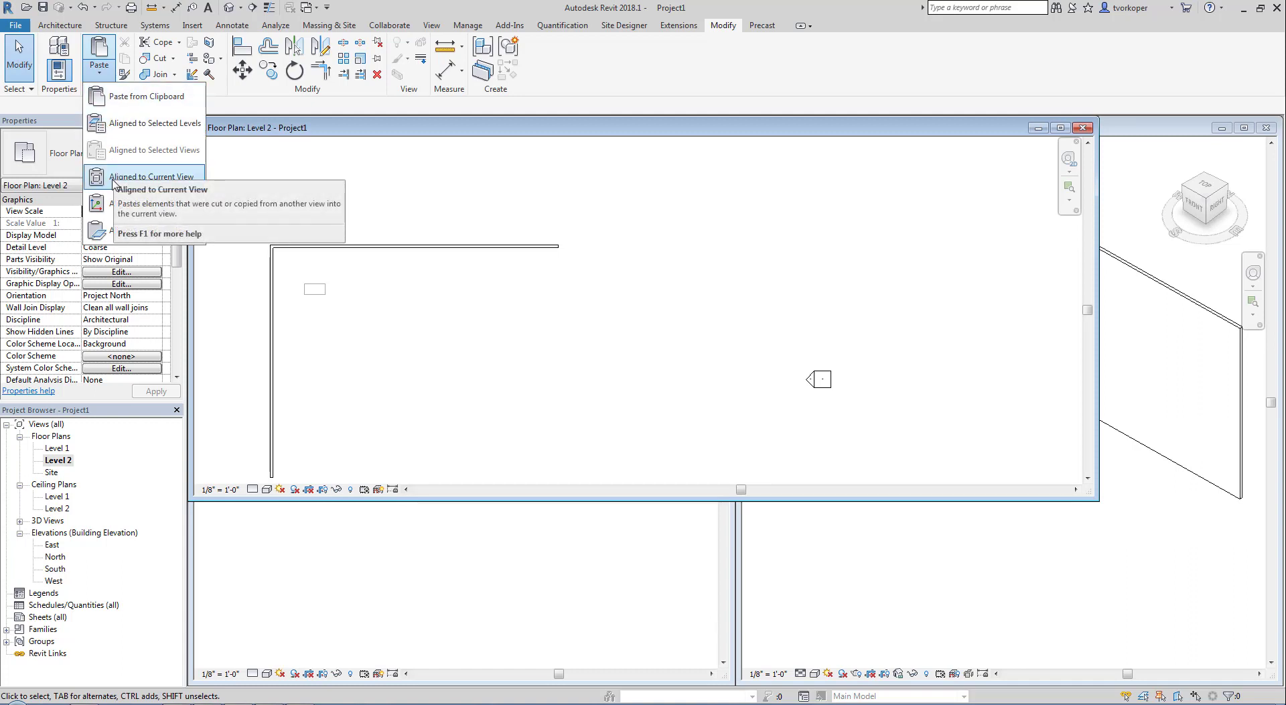
{"action": "left_click", "coordinate": [114, 182]}
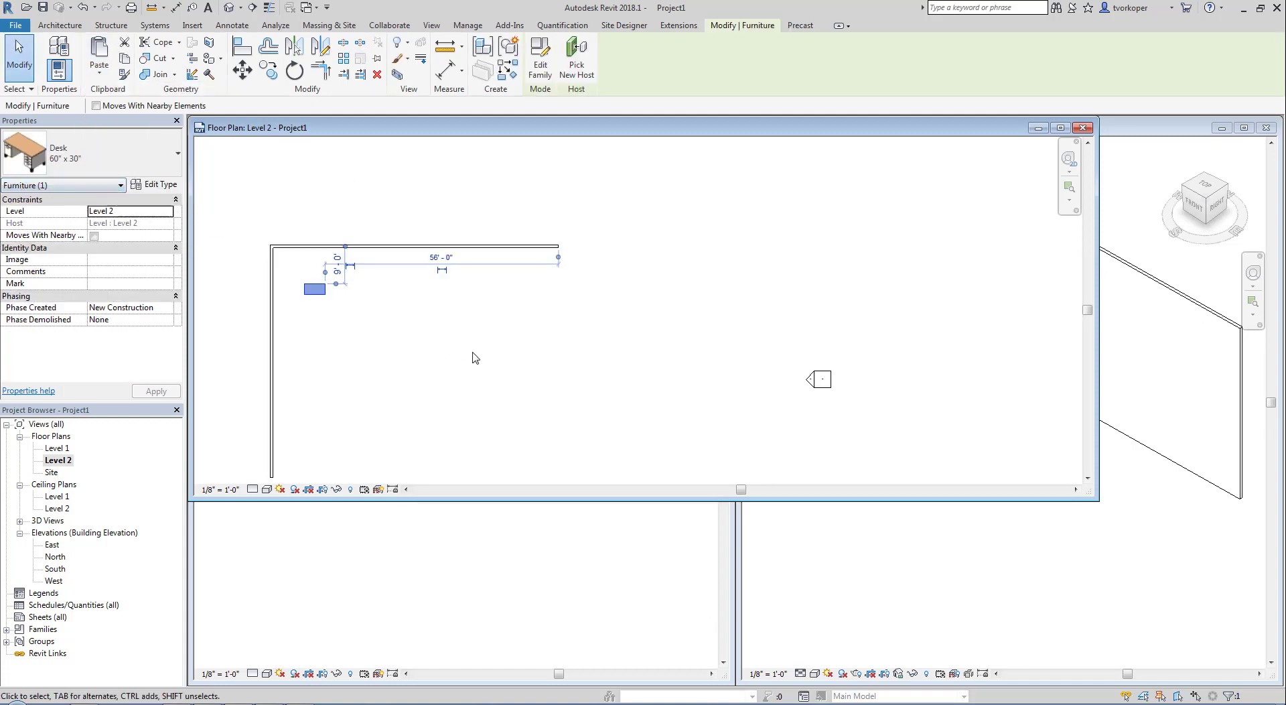
{"action": "left_click", "coordinate": [918, 611]}
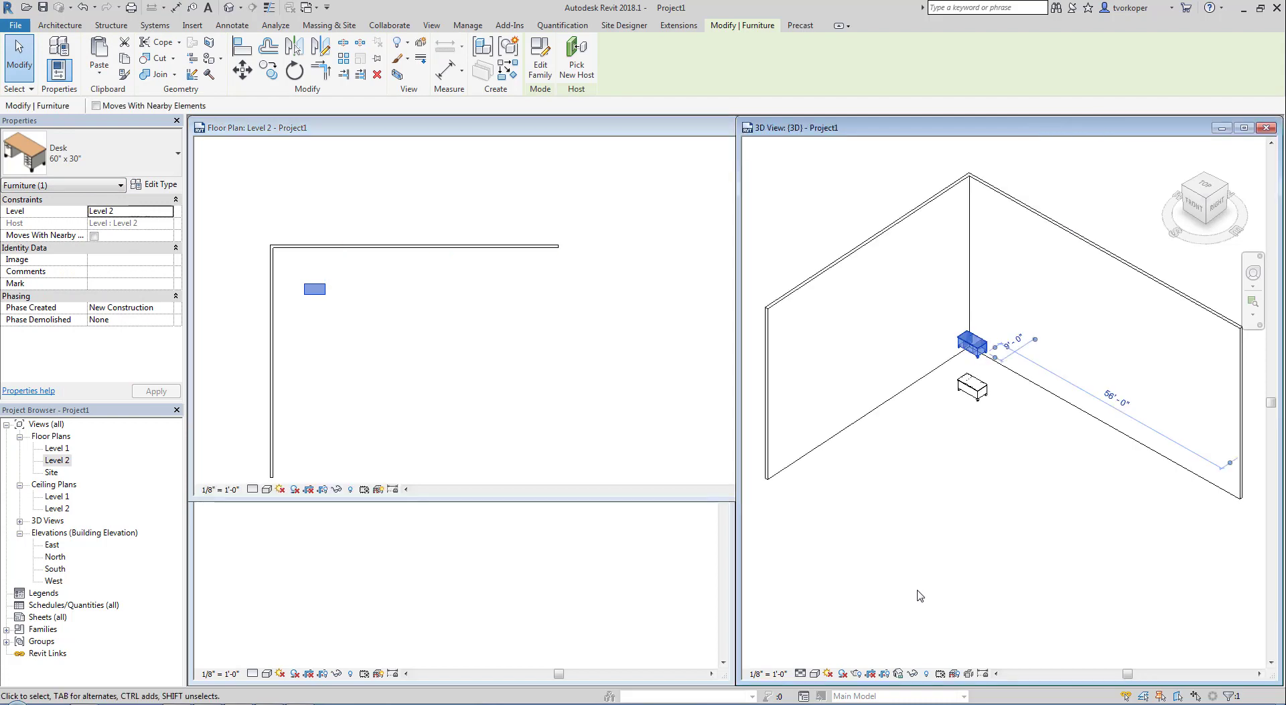
{"action": "left_click", "coordinate": [966, 410]}
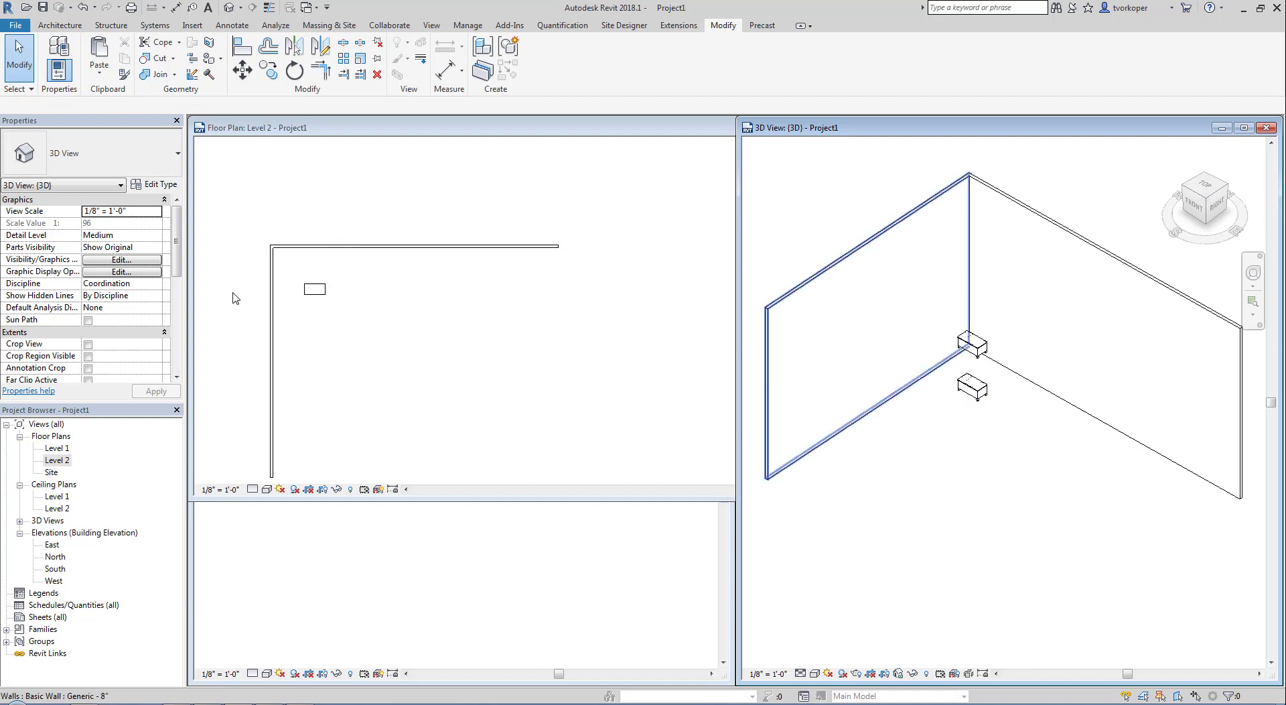
{"action": "left_click", "coordinate": [99, 69]}
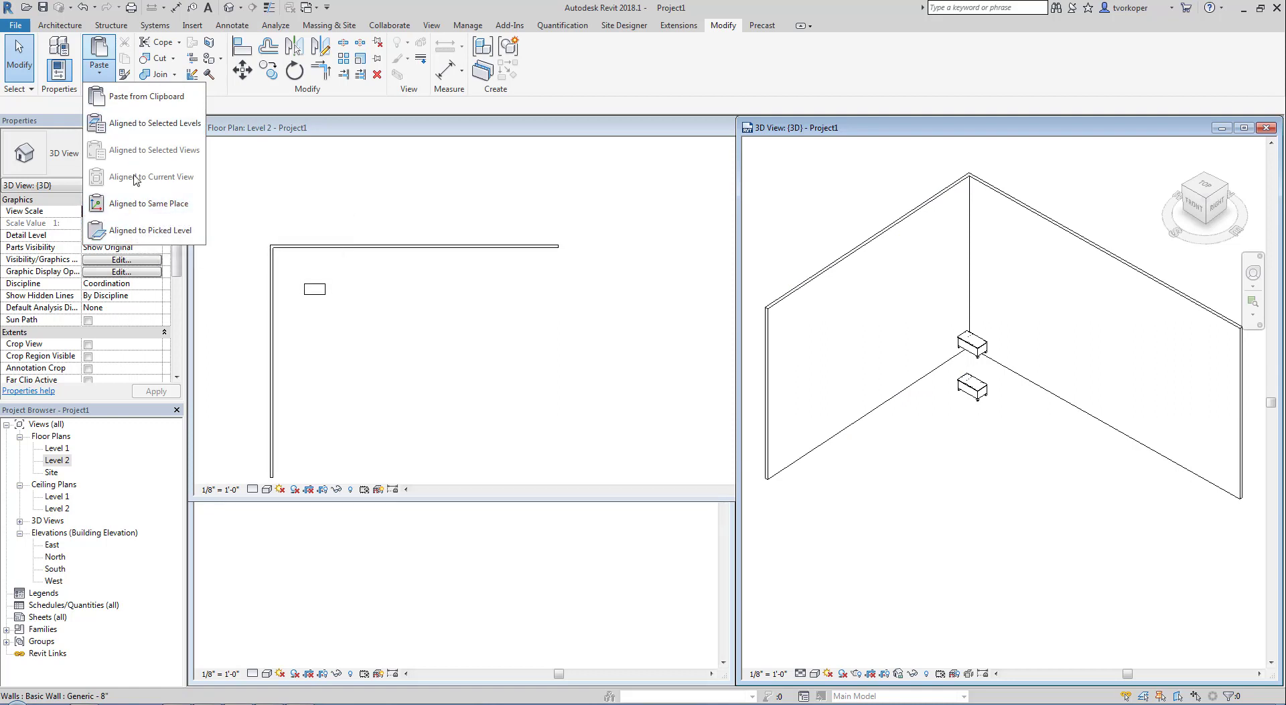
{"action": "left_click", "coordinate": [243, 186]}
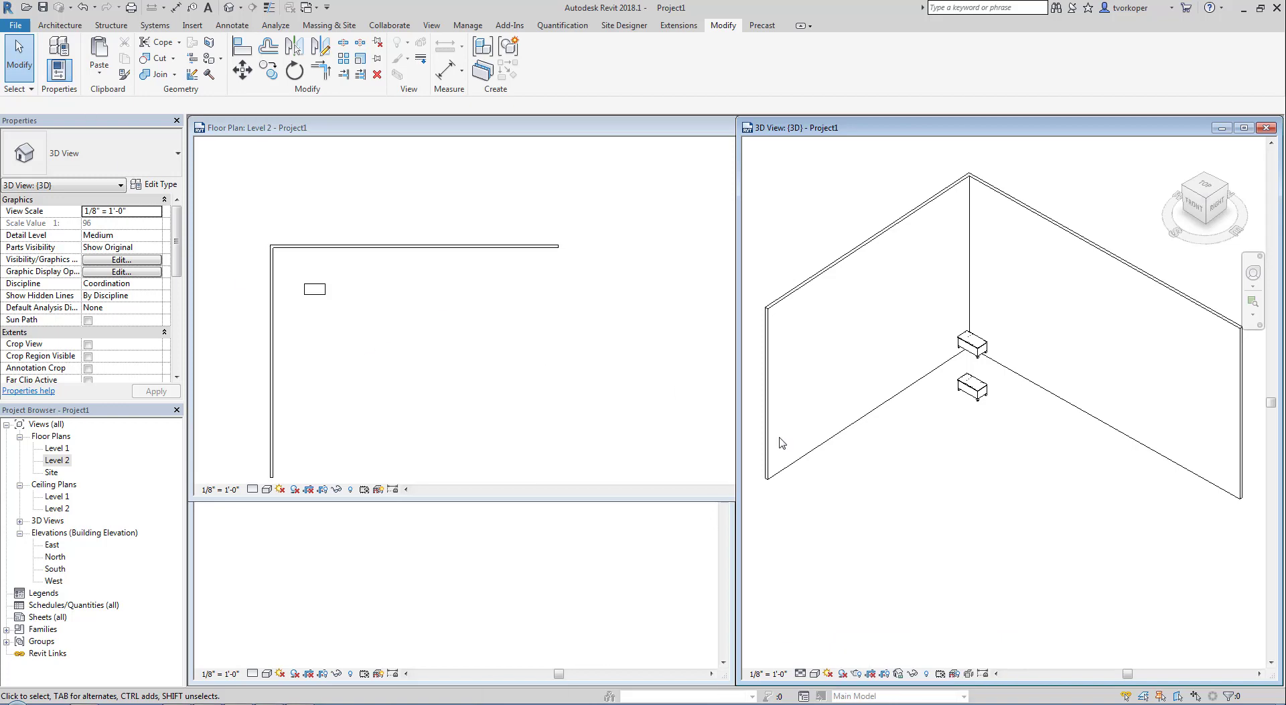
Delete the Level 2 desk in the 3D view and close the Level 2 floor plan
{"action": "left_click", "coordinate": [974, 349]}
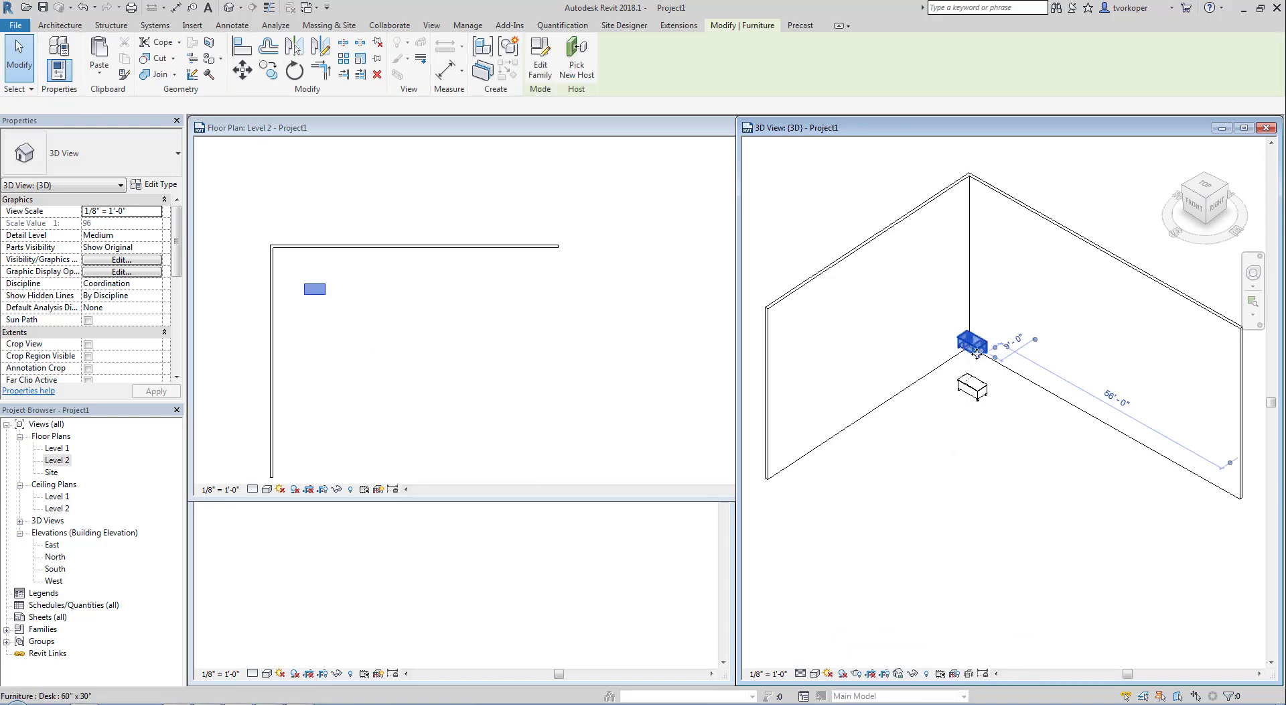
{"action": "key", "text": "Delete"}
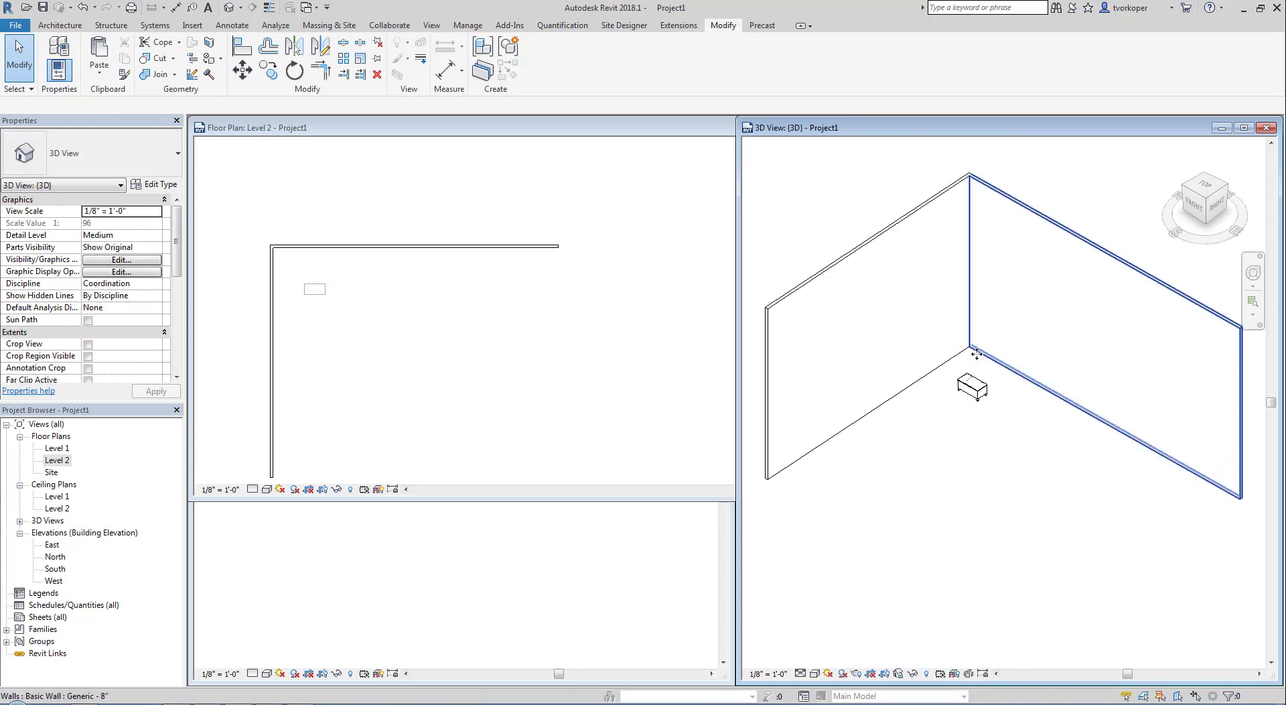
{"action": "left_click", "coordinate": [637, 134]}
{"action": "left_click", "coordinate": [1081, 128]}
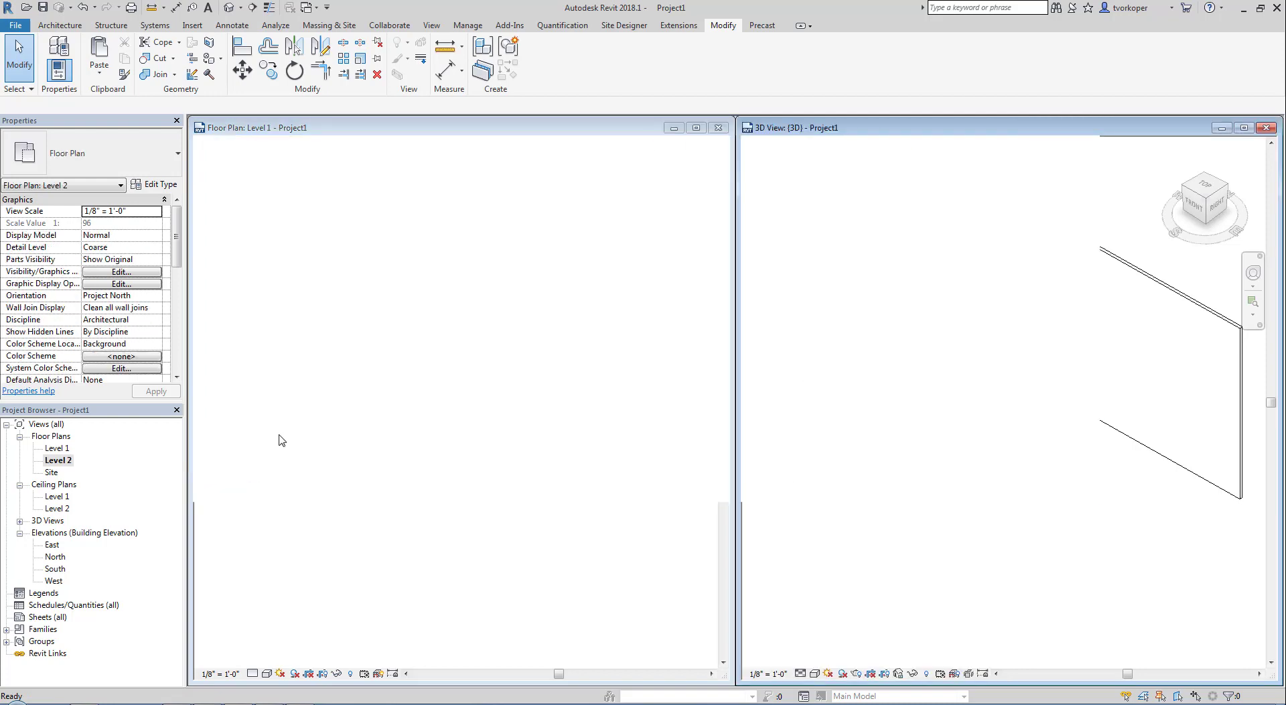
Open the South elevation and tile it with the 3D view and the Level 1 floor plan
{"action": "left_click", "coordinate": [55, 568]}
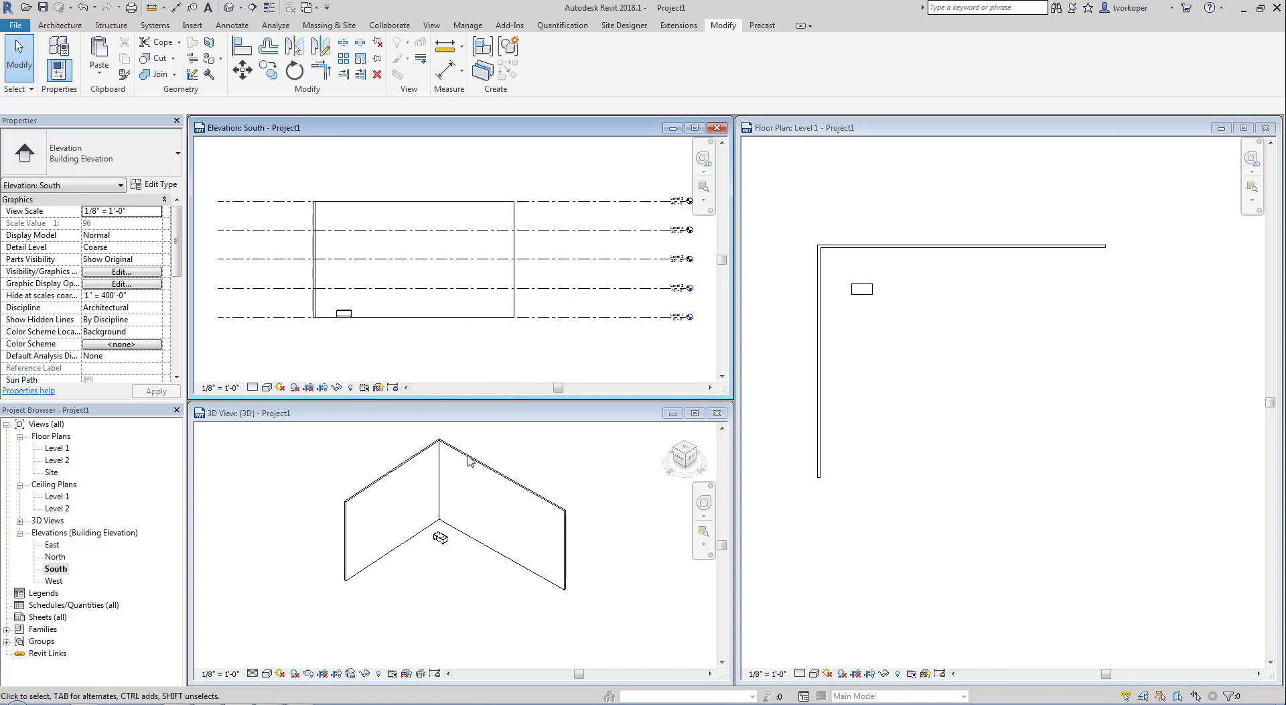
{"action": "left_click", "coordinate": [448, 590]}
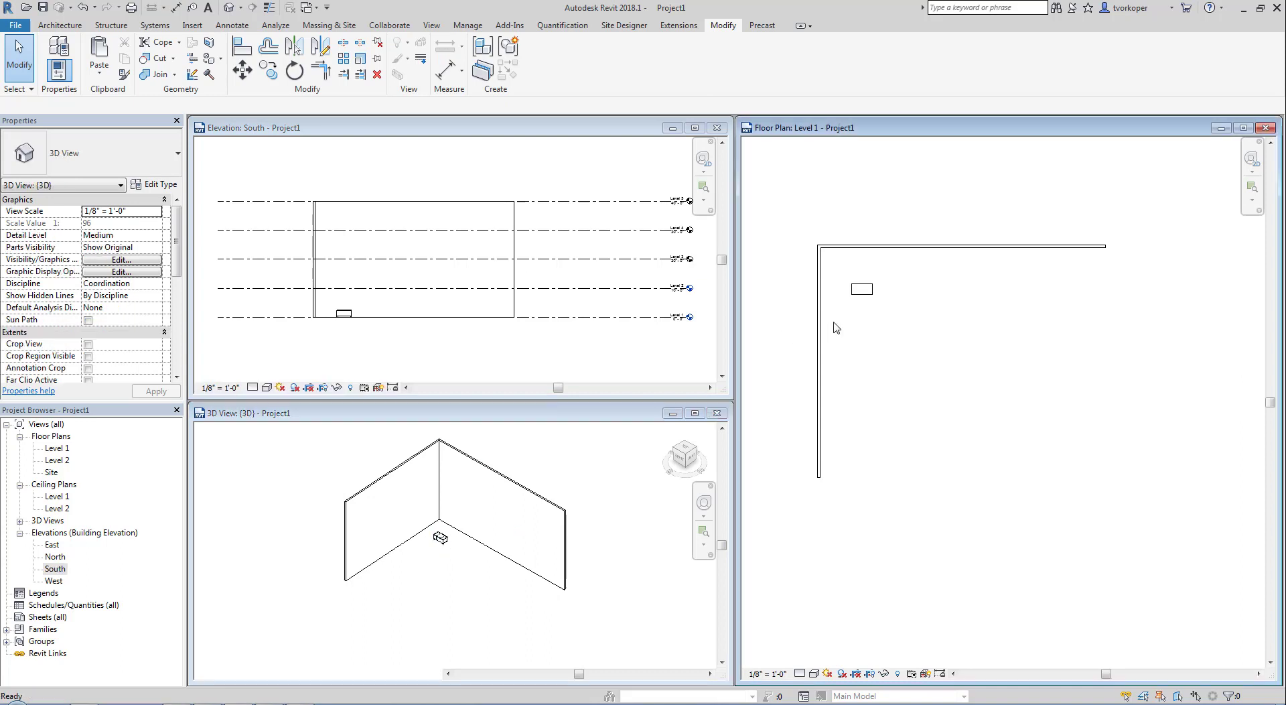
Copy the desk from the Level 1 plan and paste it in the South elevation aligned to a picked level, choosing Level 4
{"action": "left_click", "coordinate": [858, 291]}
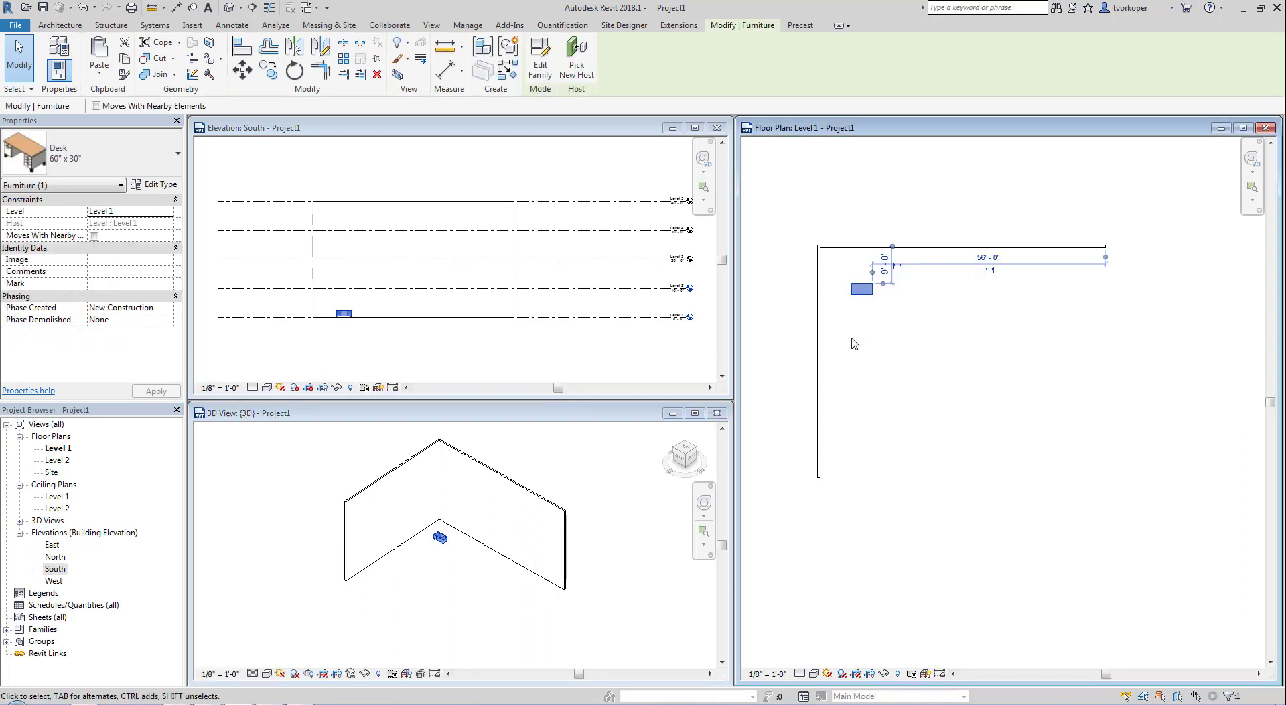
{"action": "left_click", "coordinate": [450, 344]}
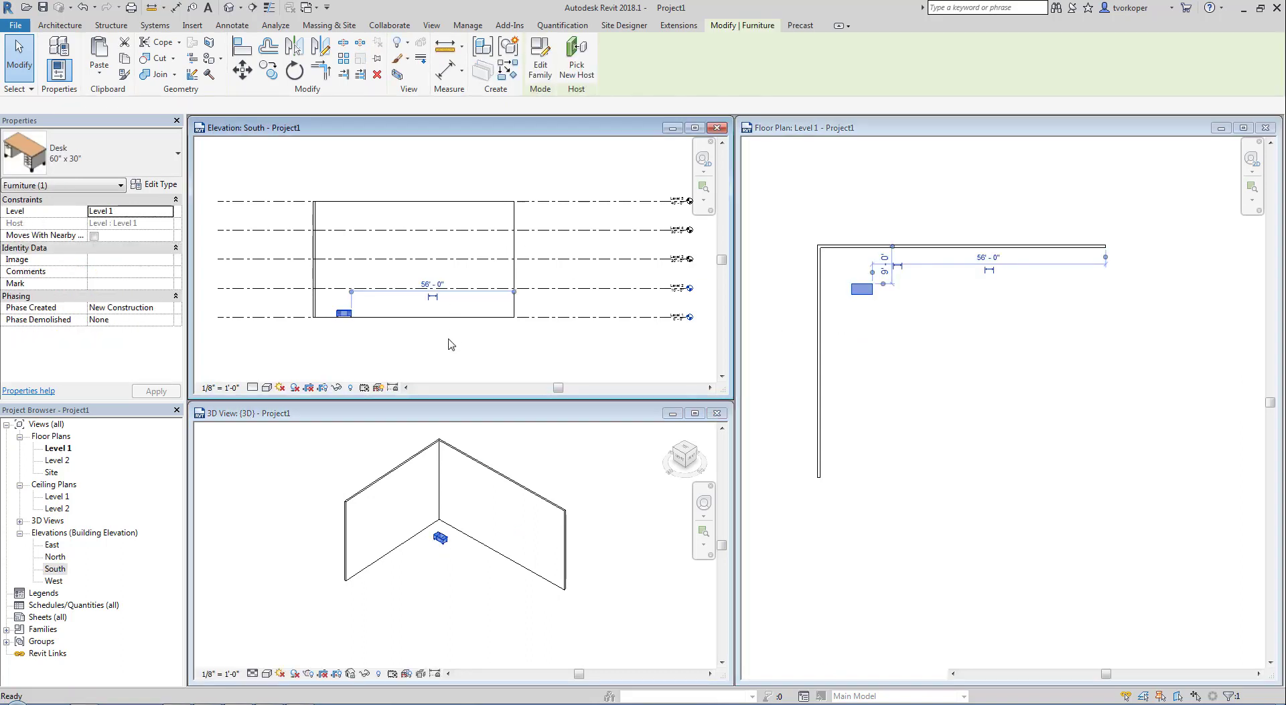
{"action": "left_click", "coordinate": [451, 344]}
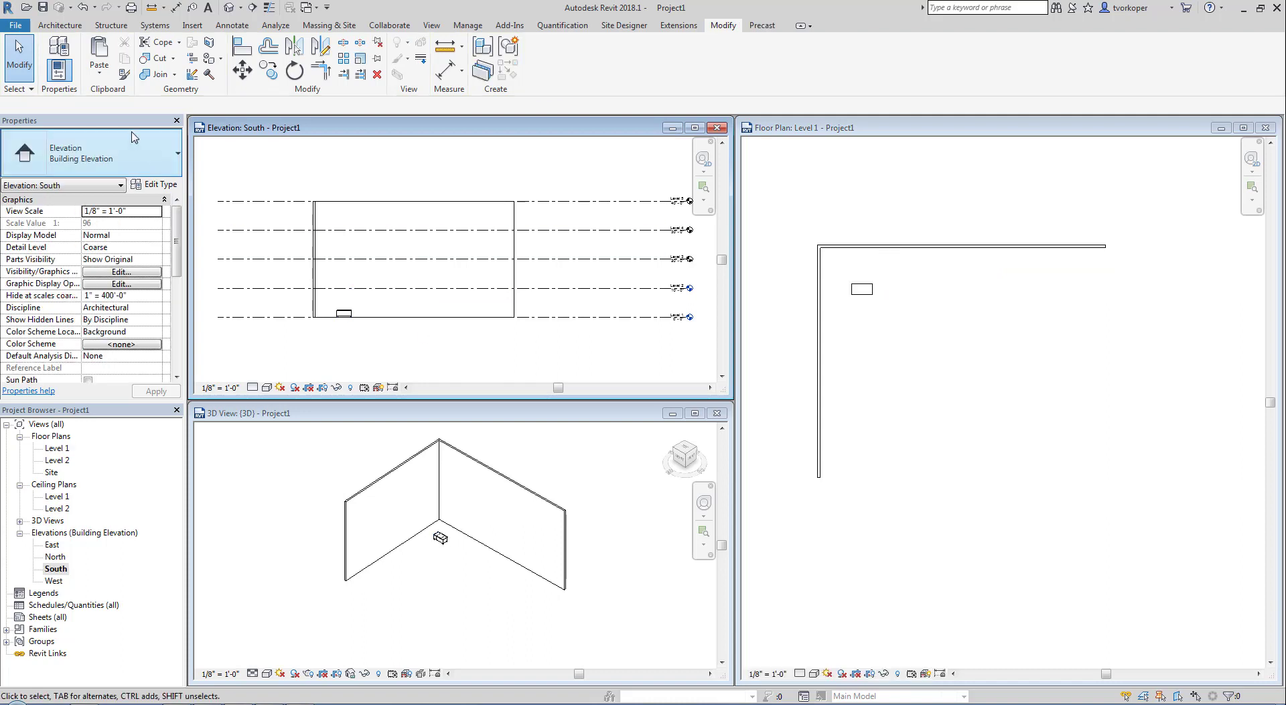
{"action": "left_click", "coordinate": [99, 71]}
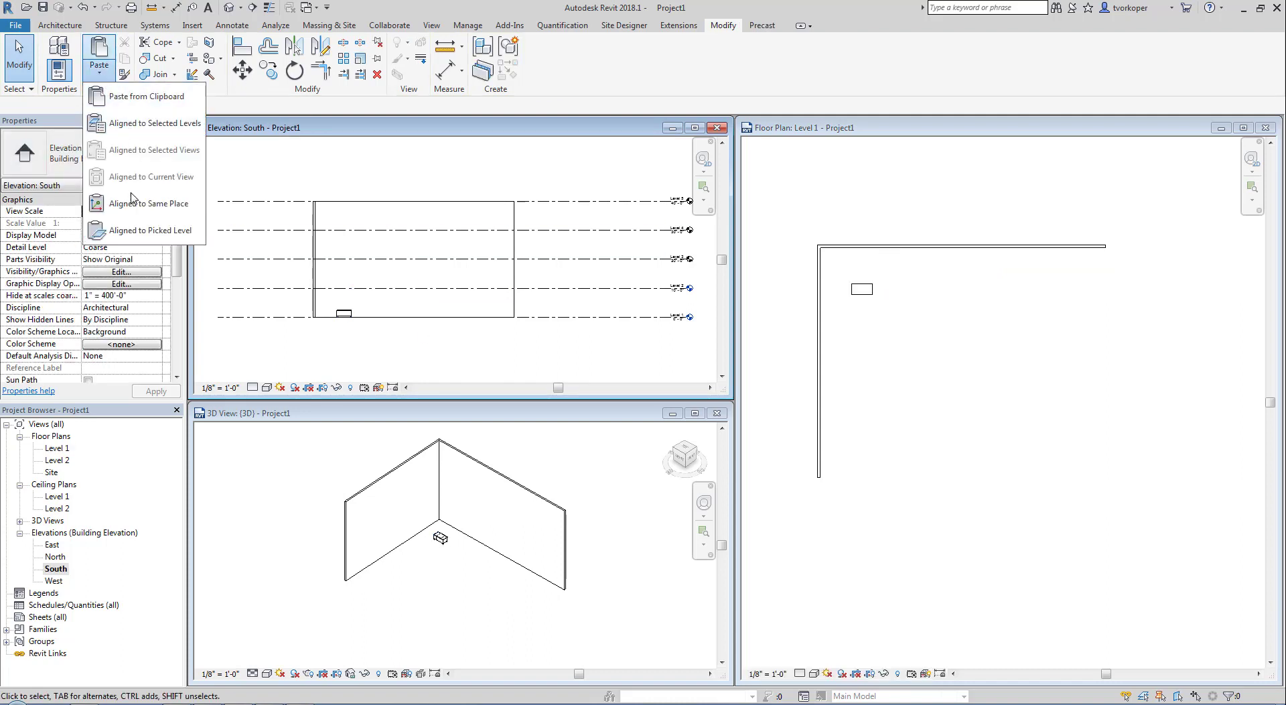
{"action": "left_click", "coordinate": [136, 231]}
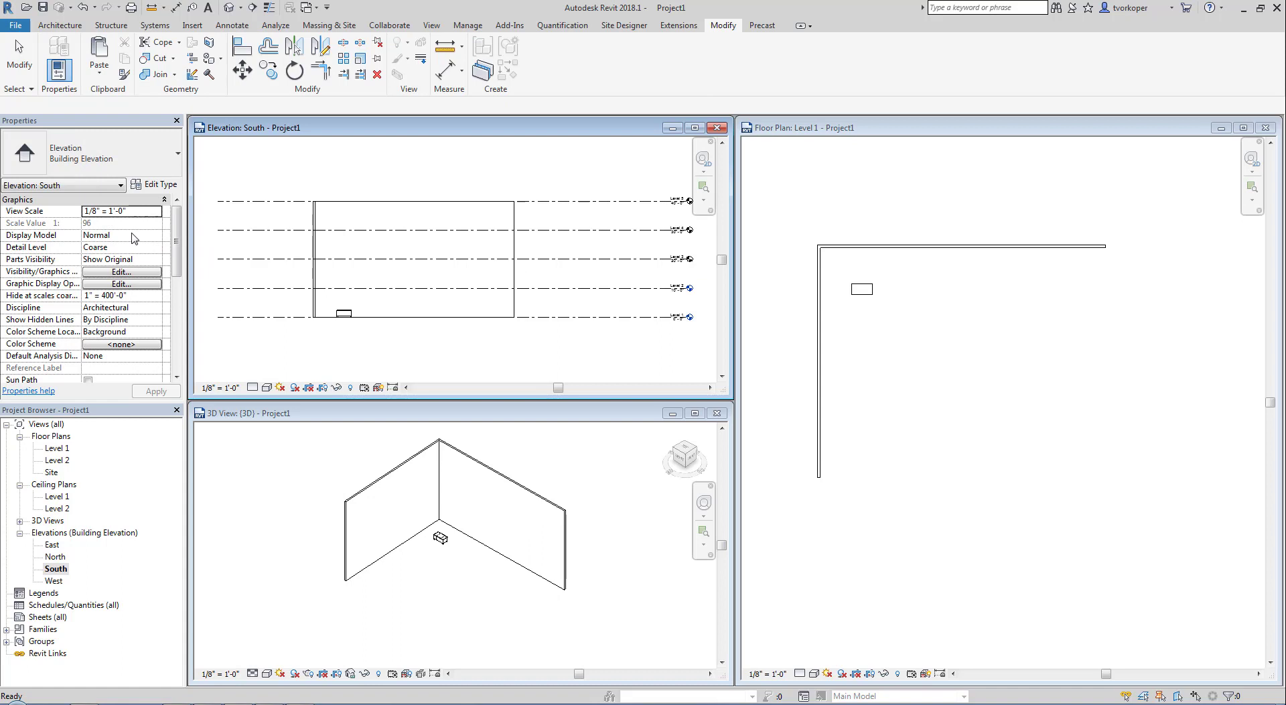
{"action": "left_click", "coordinate": [568, 231]}
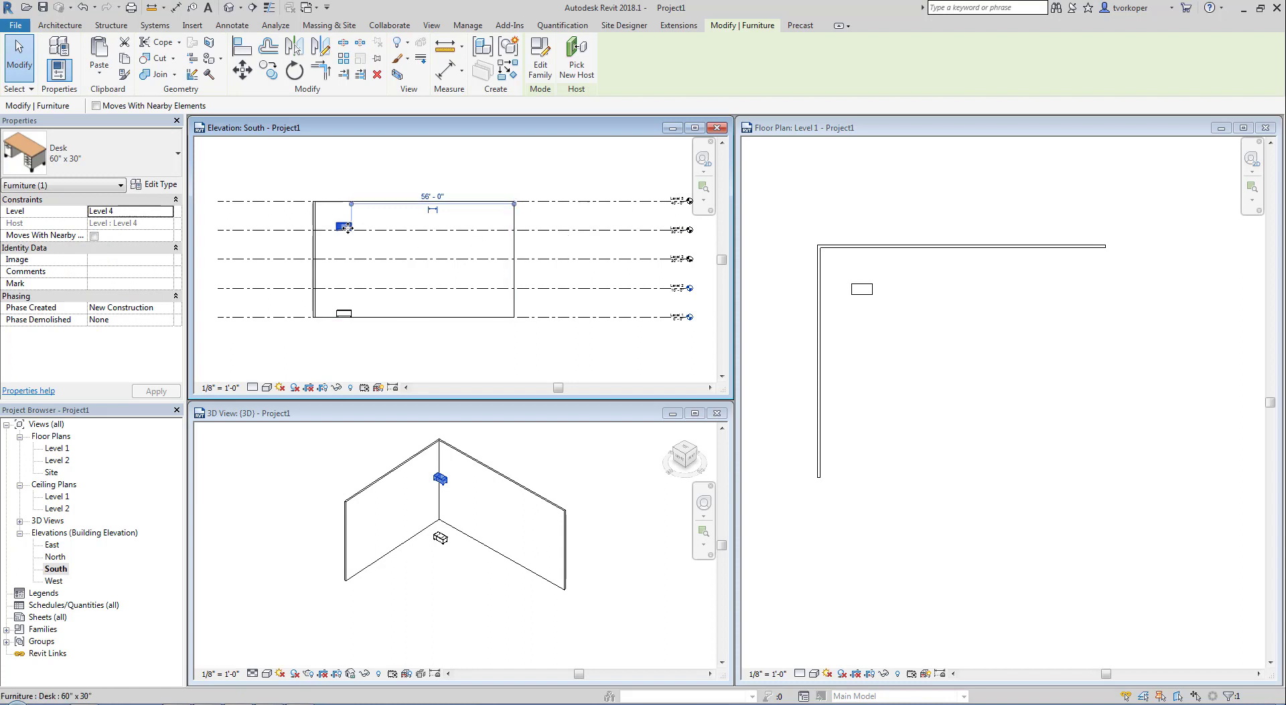
{"action": "left_click", "coordinate": [299, 280]}
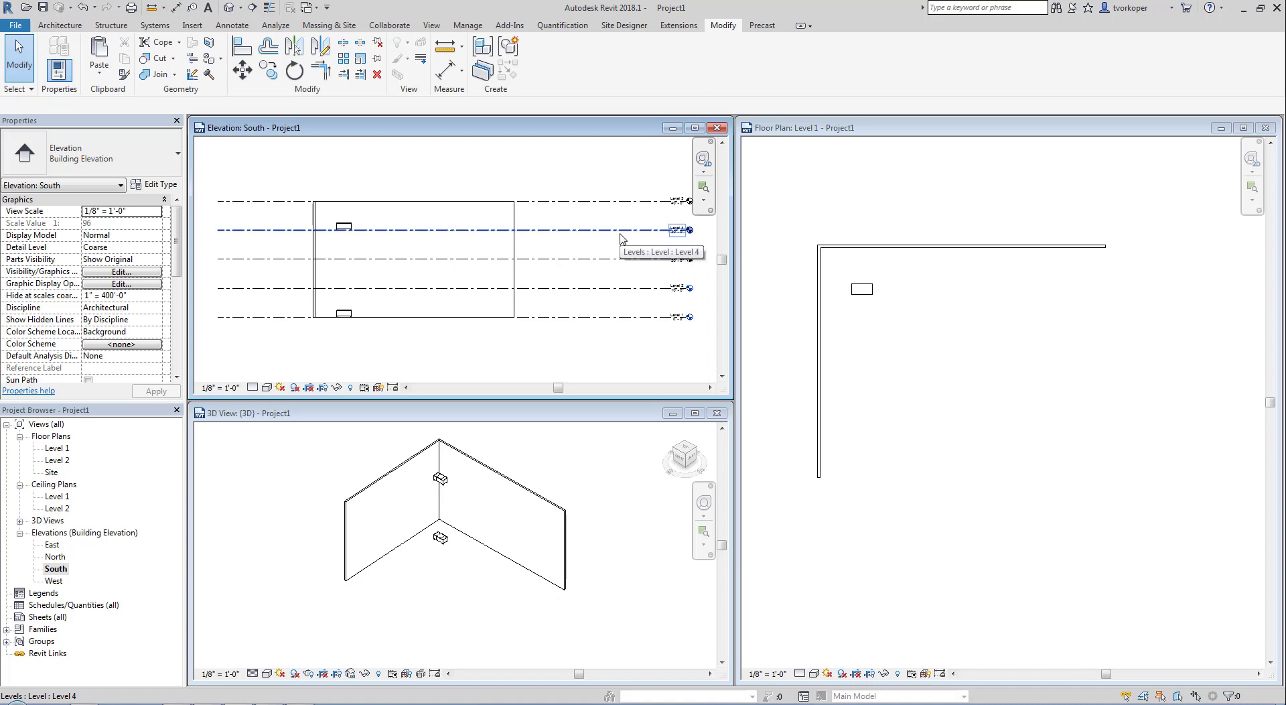
Open the paste options for the copied desk in the South elevation
{"action": "left_click", "coordinate": [94, 75]}
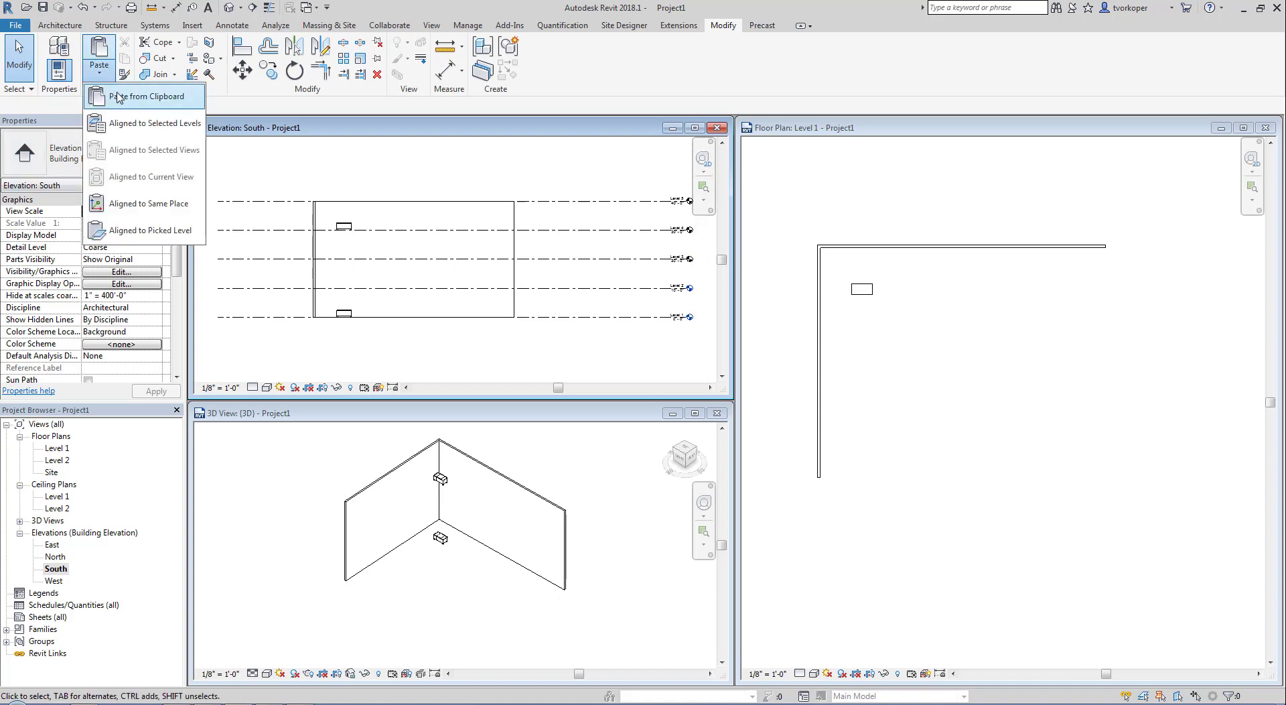